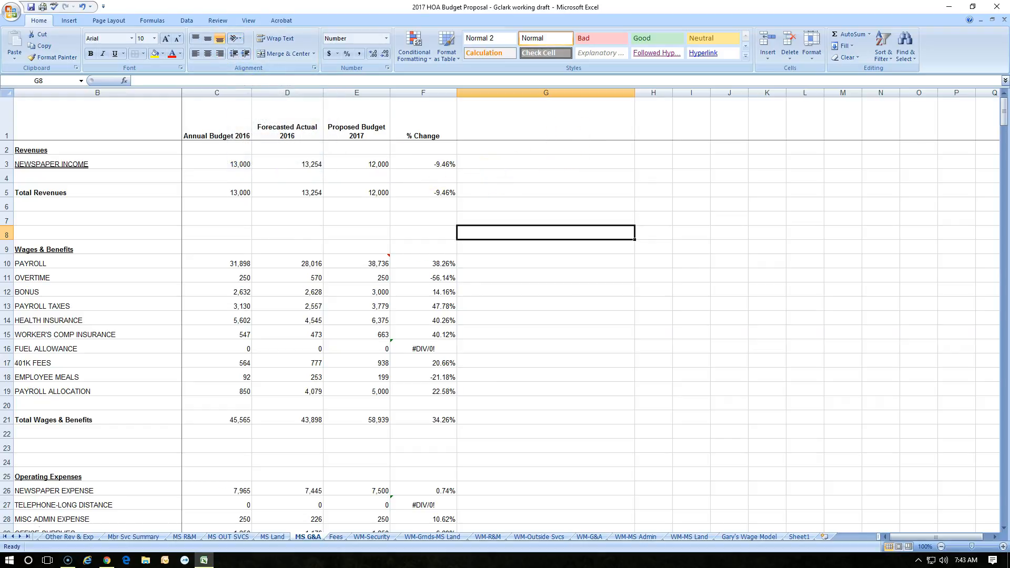
- Practise selecting a cell, column C and row 1, and switch to Sheet1 and back to MS G&A
{"action": "left_click", "coordinate": [568, 135]}
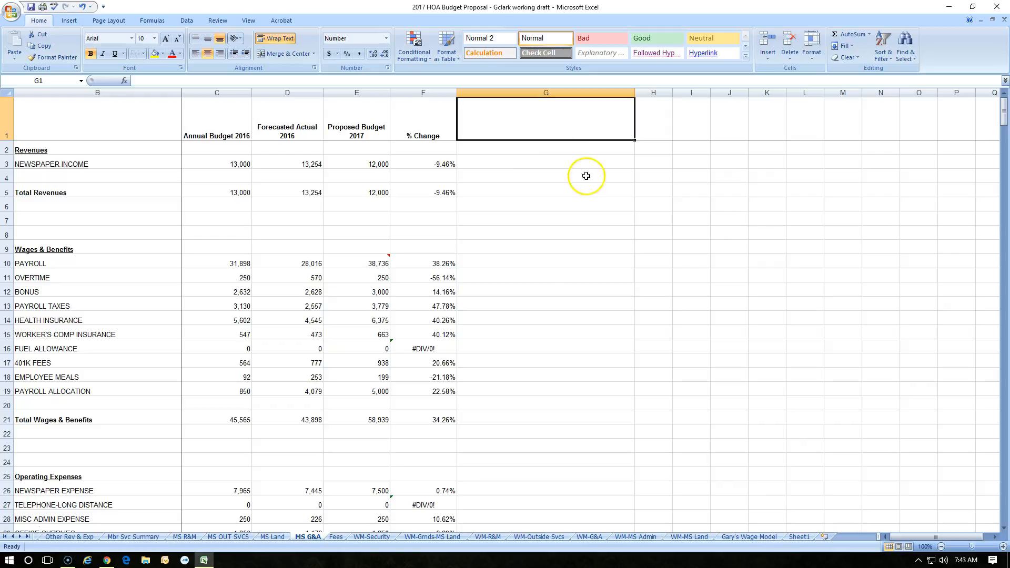
{"action": "left_click", "coordinate": [217, 93]}
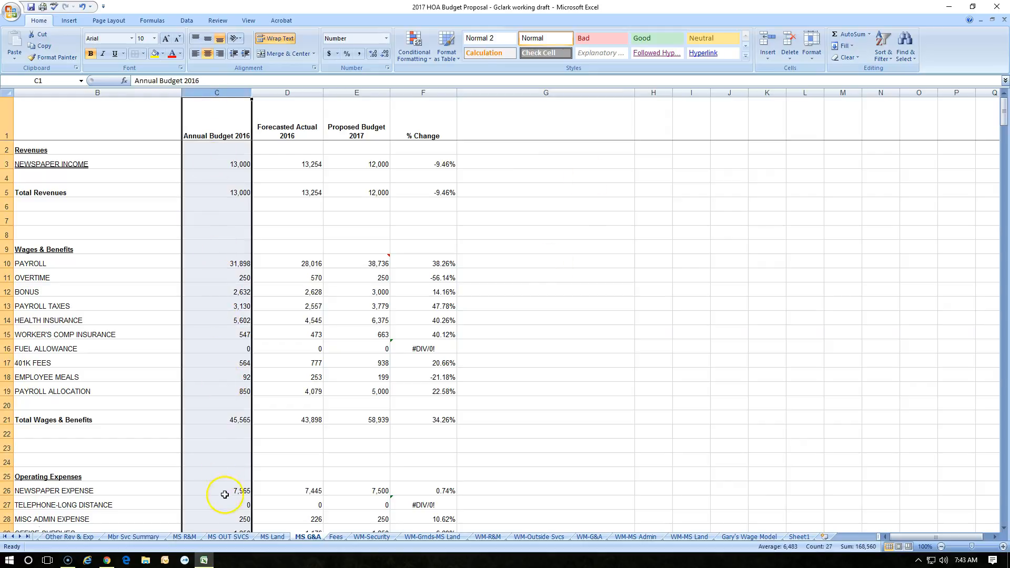
{"action": "left_click", "coordinate": [10, 120]}
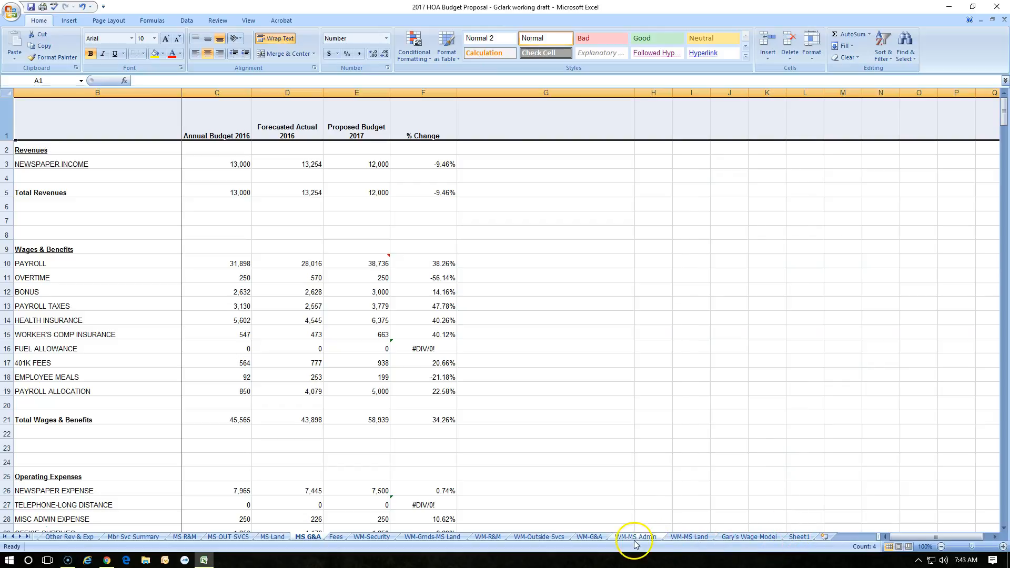
{"action": "left_click", "coordinate": [810, 538]}
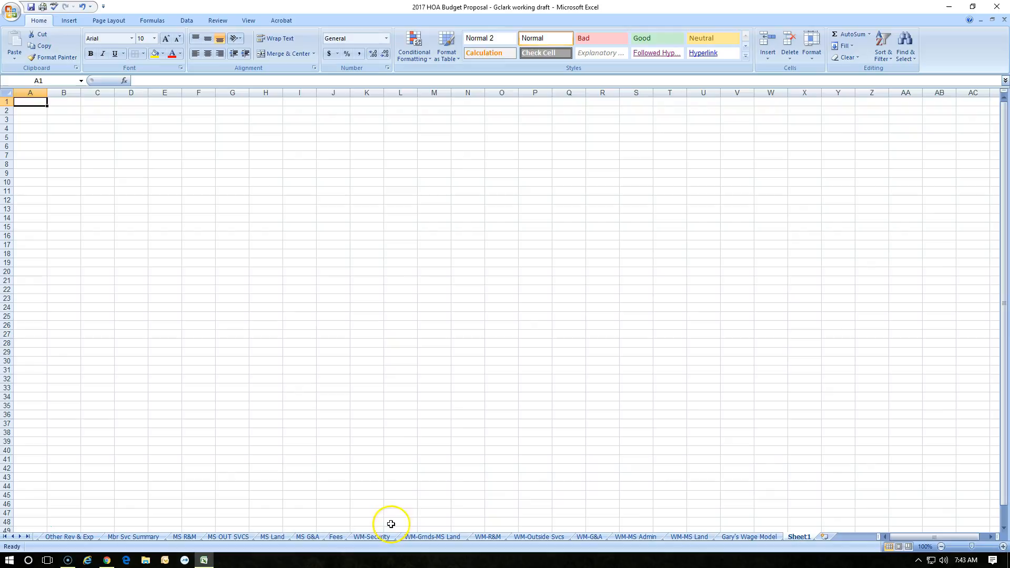
{"action": "left_click", "coordinate": [311, 537]}
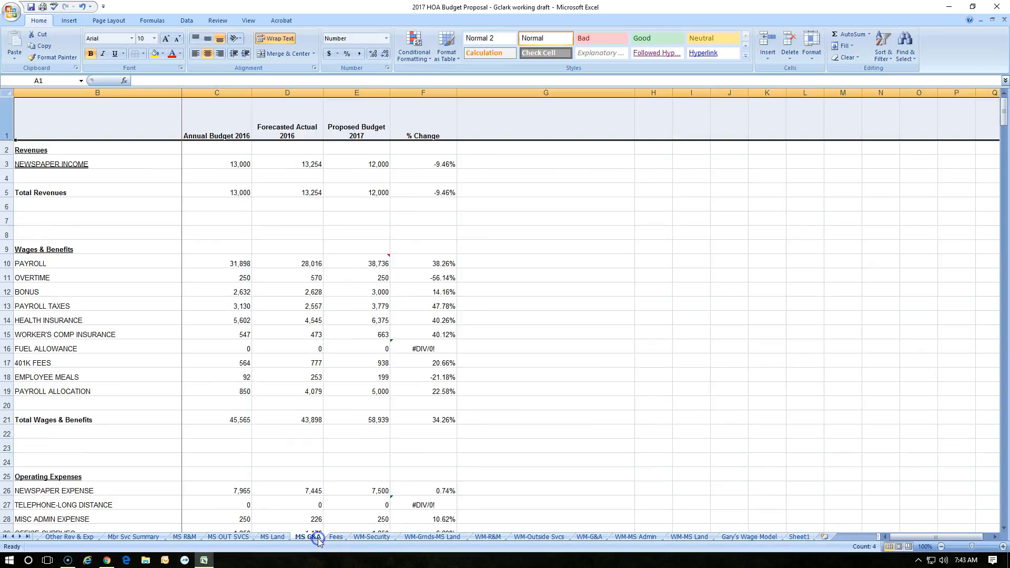
- Enter text in cell G8 and the number 12 in G9
{"action": "left_click", "coordinate": [526, 232]}
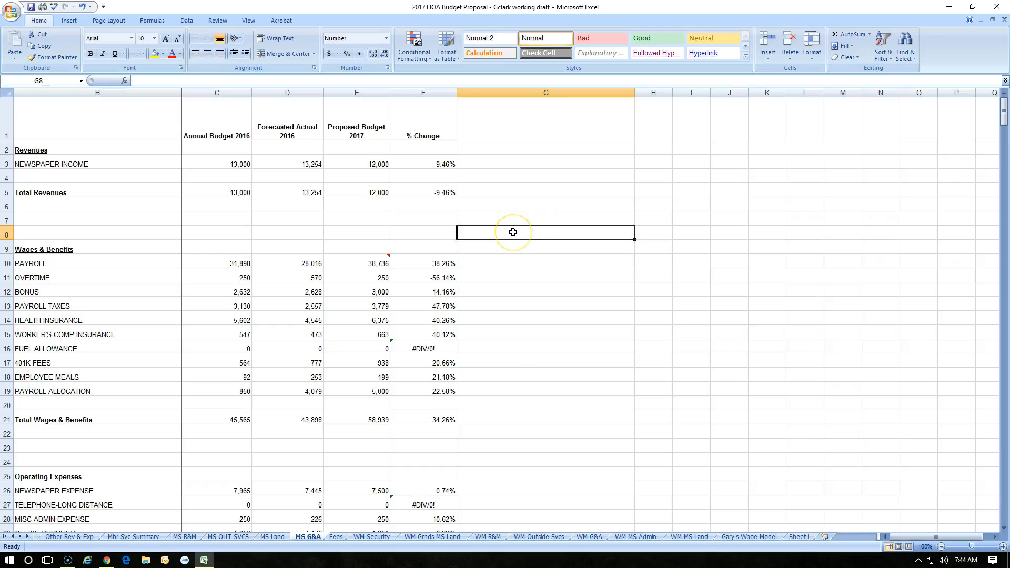
{"action": "type", "text": "text"}
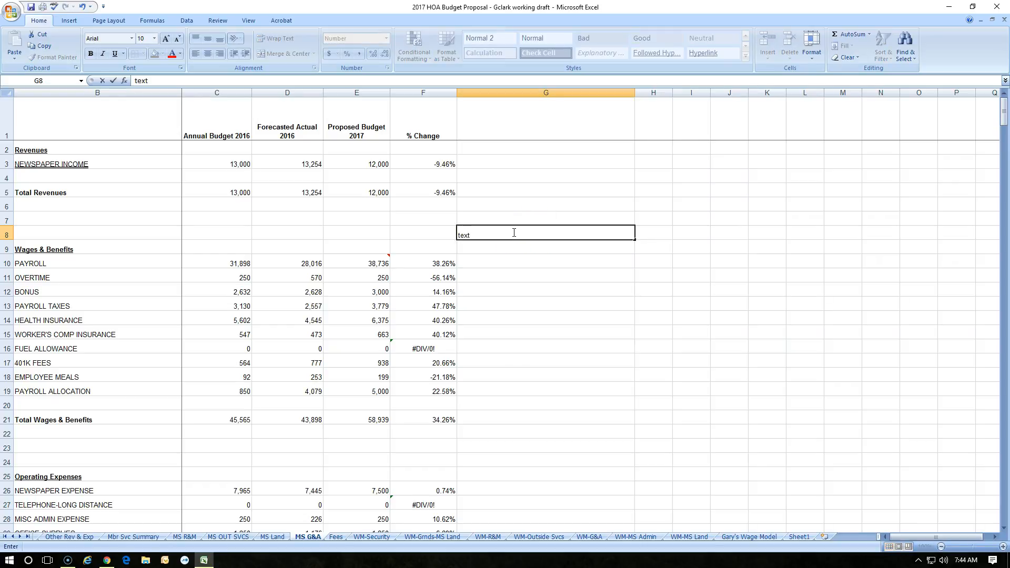
{"action": "key", "text": "Return"}
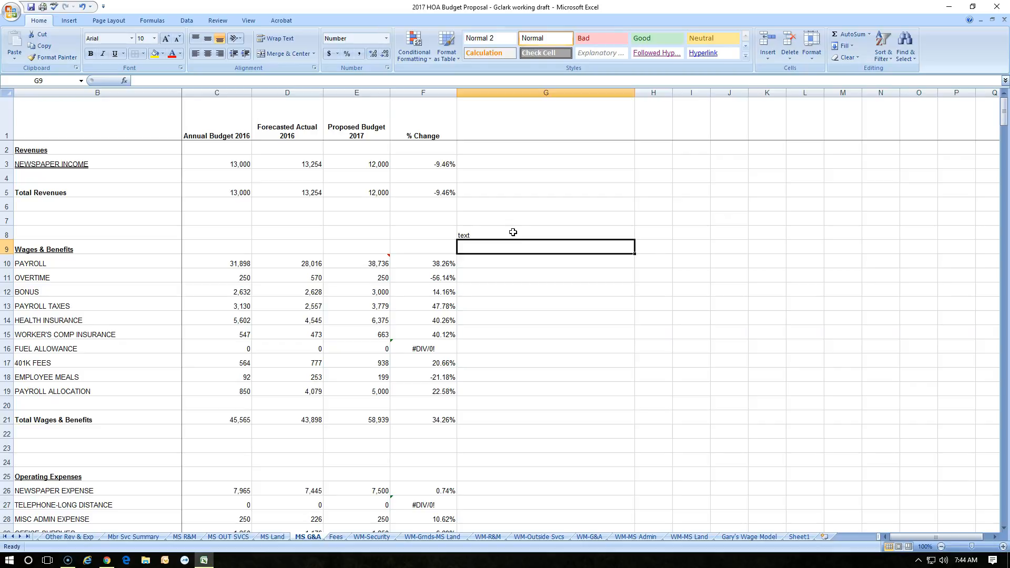
{"action": "type", "text": "12"}
{"action": "key", "text": "Return"}
- Enter the formula =SUM(3+5) in cell G10
{"action": "left_click", "coordinate": [534, 264]}
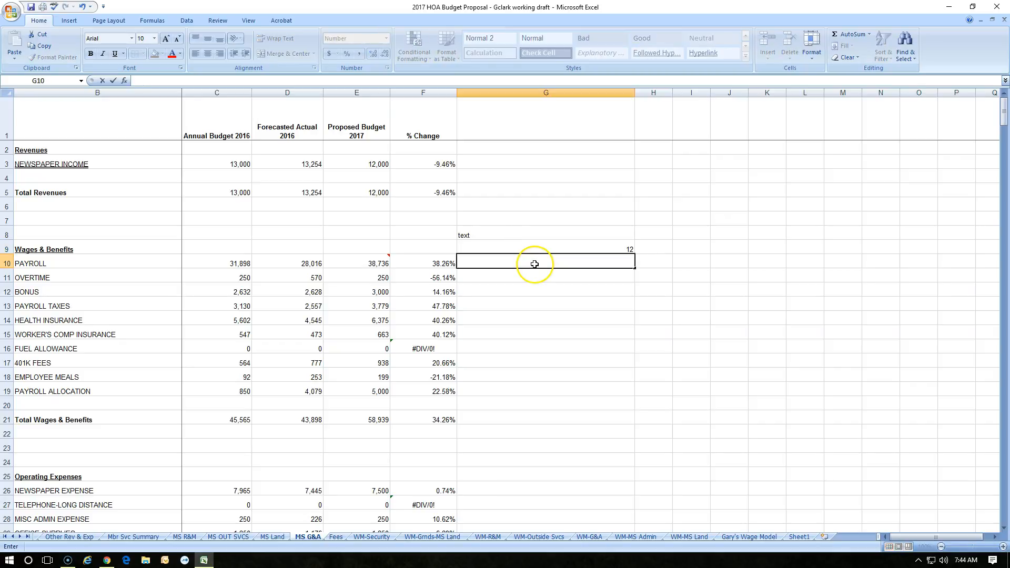
{"action": "type", "text": "=sum"}
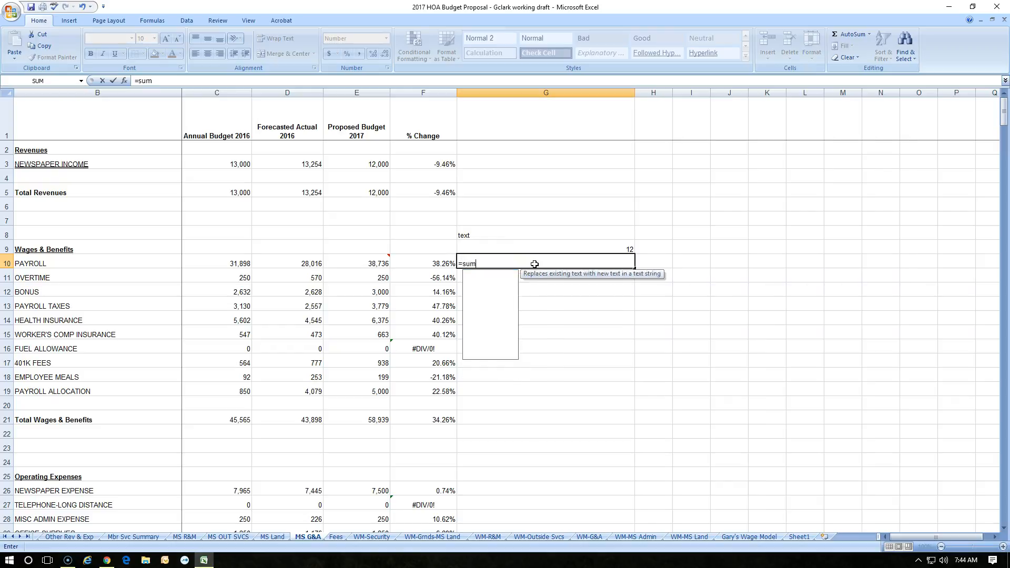
{"action": "type", "text": "(3+5"}
{"action": "key", "text": "Return"}
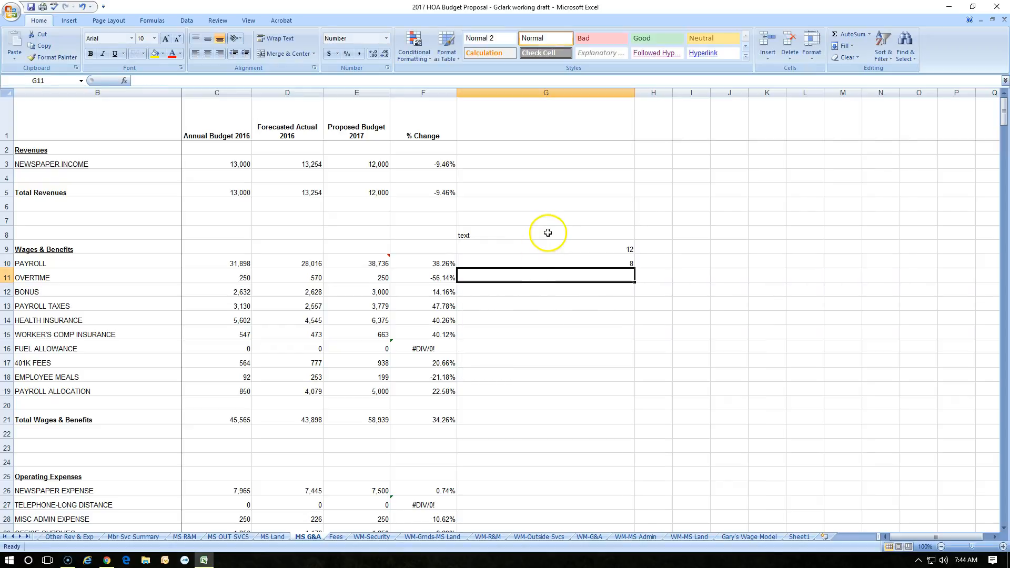
- Clear the contents of cells G8 through G11, then undo the deletion
{"action": "left_click_drag", "start_coordinate": [548, 233], "coordinate": [549, 274]}
{"action": "key", "text": "Delete"}
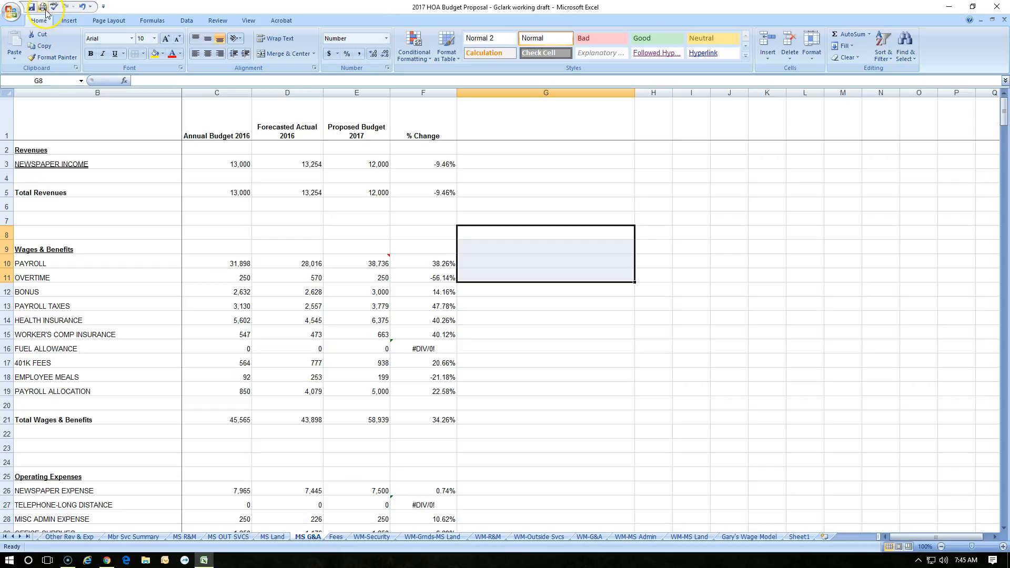
{"action": "left_click", "coordinate": [81, 8]}
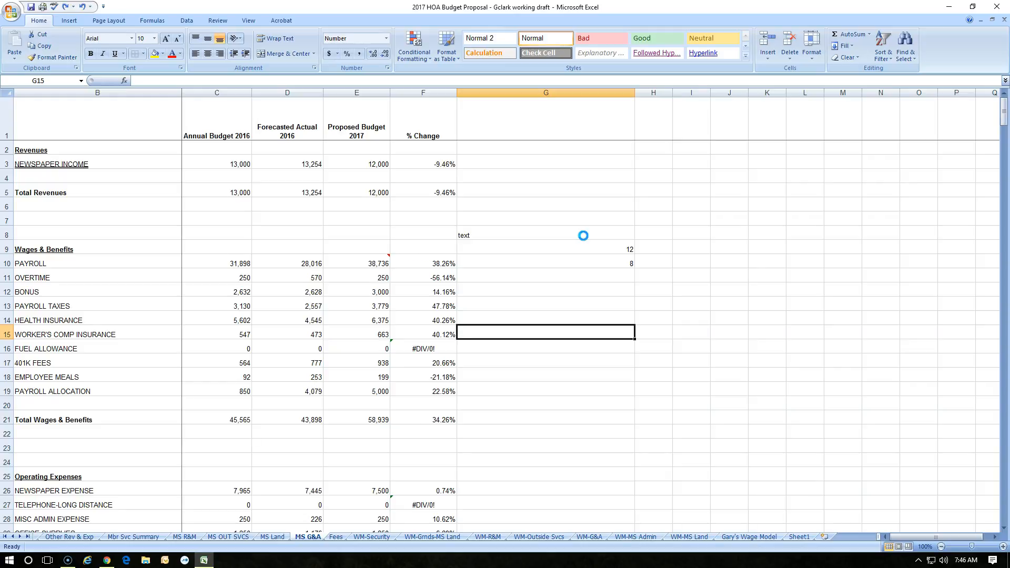
- Undo the recent entries in column G one action at a time
{"action": "key", "text": "ctrl+z"}
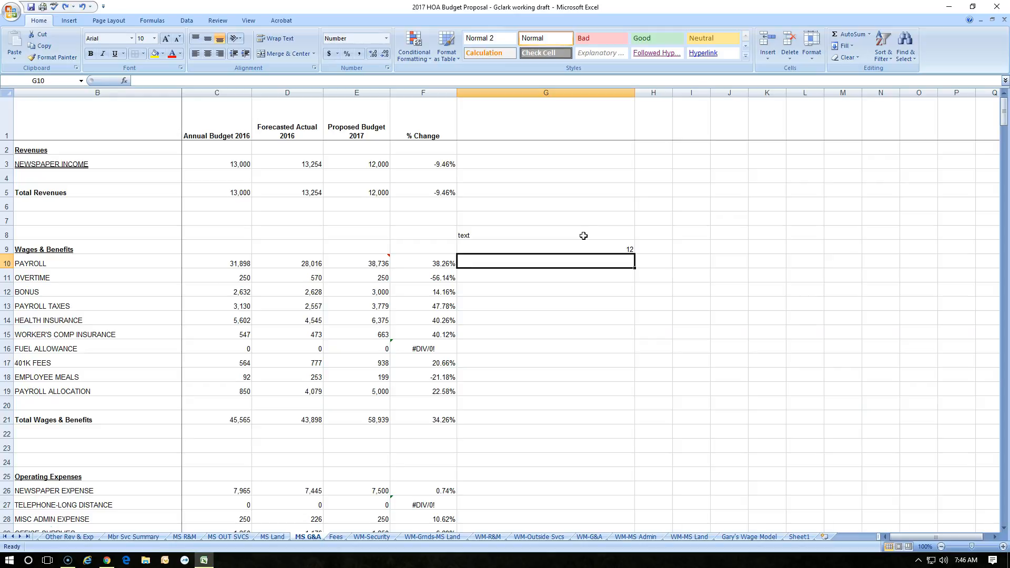
{"action": "key", "text": "ctrl+z"}
{"action": "key", "text": "ctrl+z"}
{"action": "key", "text": "ctrl+z"}
{"action": "key", "text": "ctrl+z"}
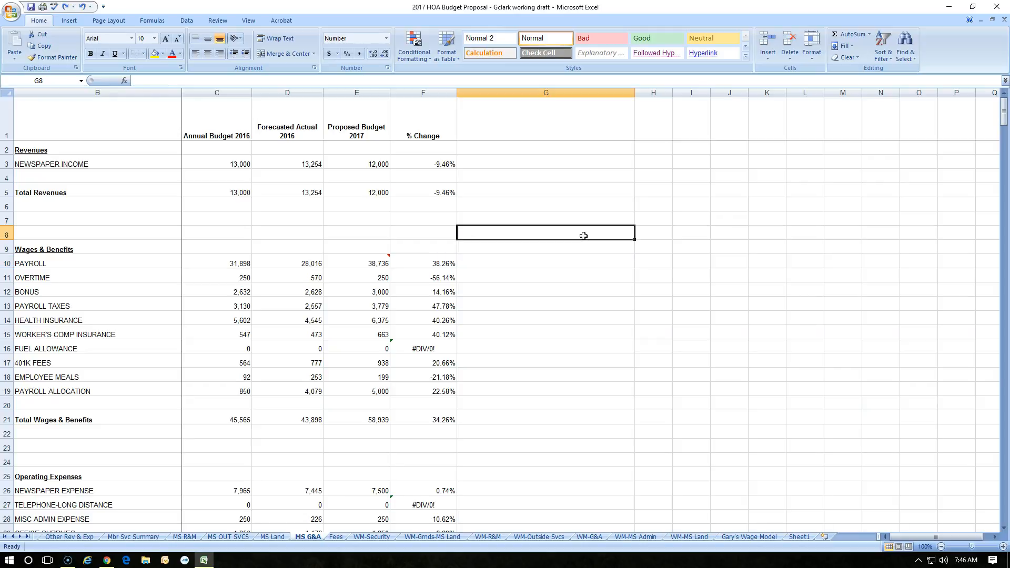
{"action": "key", "text": "ctrl+z"}
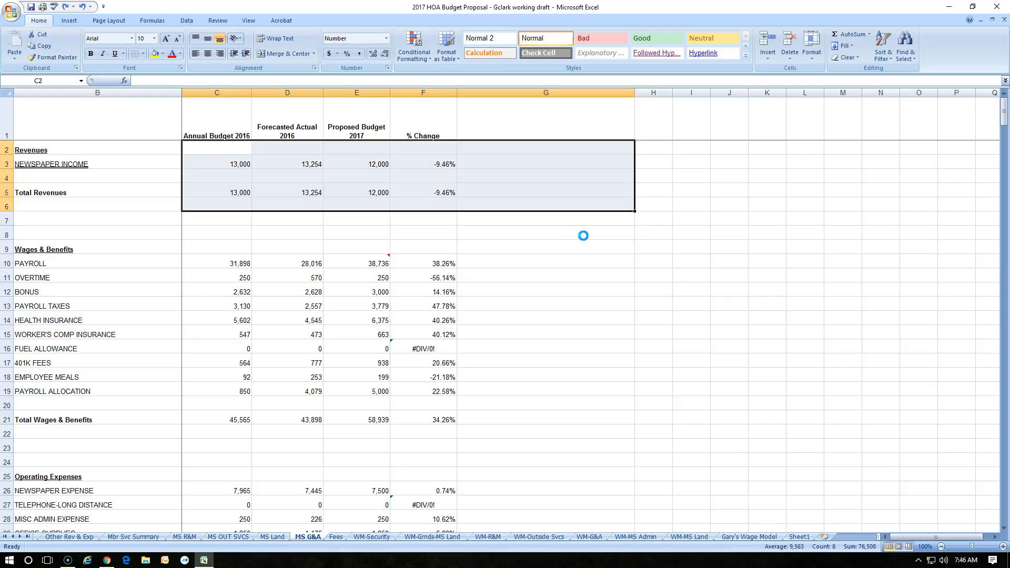
- Redo three undone actions, then undo the last one again
{"action": "key", "text": "ctrl+y"}
{"action": "key", "text": "ctrl+y"}
{"action": "key", "text": "ctrl+y"}
{"action": "key", "text": "ctrl+y"}
{"action": "key", "text": "ctrl+y"}
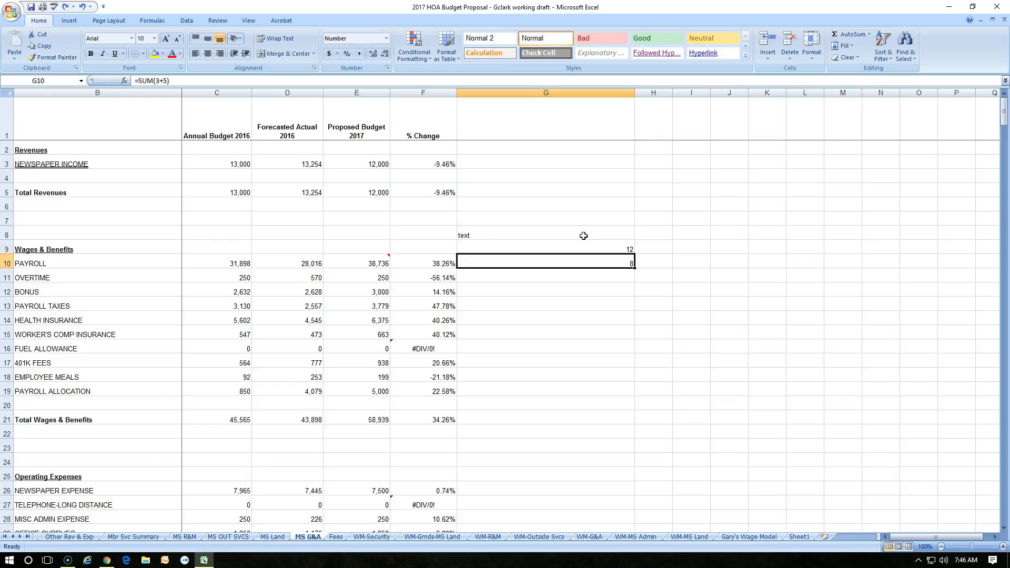
{"action": "key", "text": "ctrl+z"}
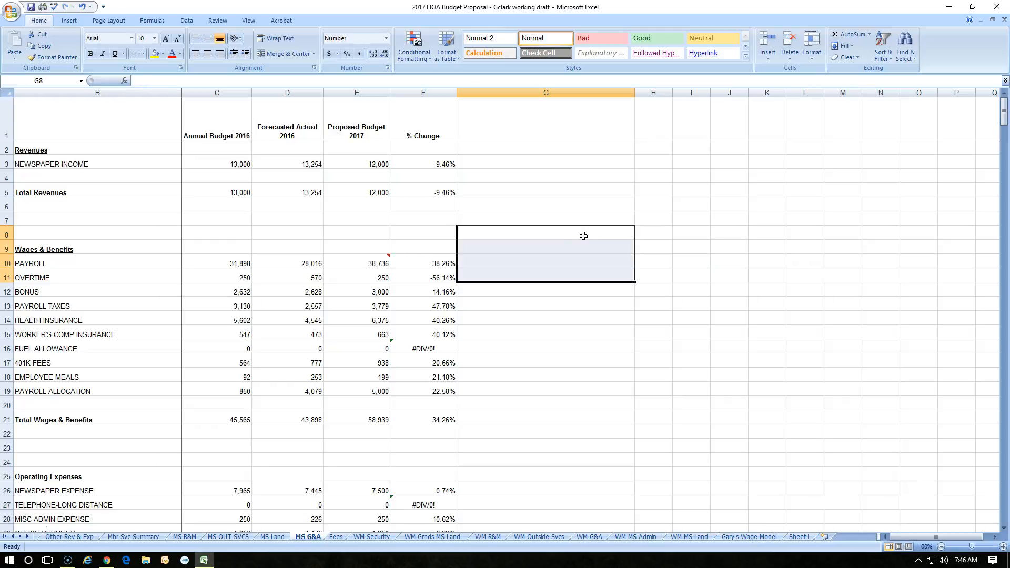
- Copy the 2016 annual budget for Newspaper Income in C3 and paste it back into the same cell
{"action": "left_click", "coordinate": [691, 205]}
{"action": "left_click", "coordinate": [231, 165]}
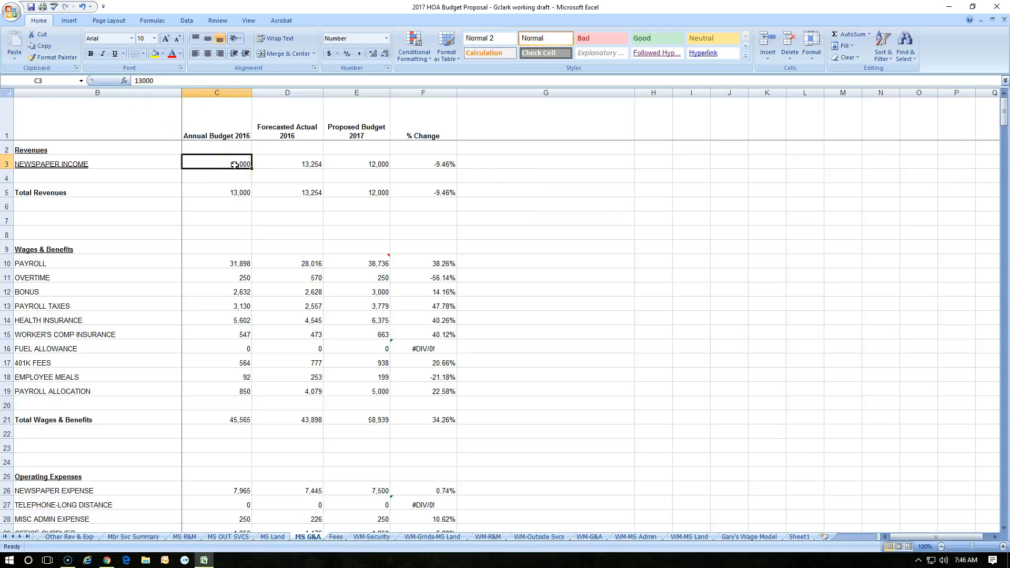
{"action": "left_click", "coordinate": [47, 47]}
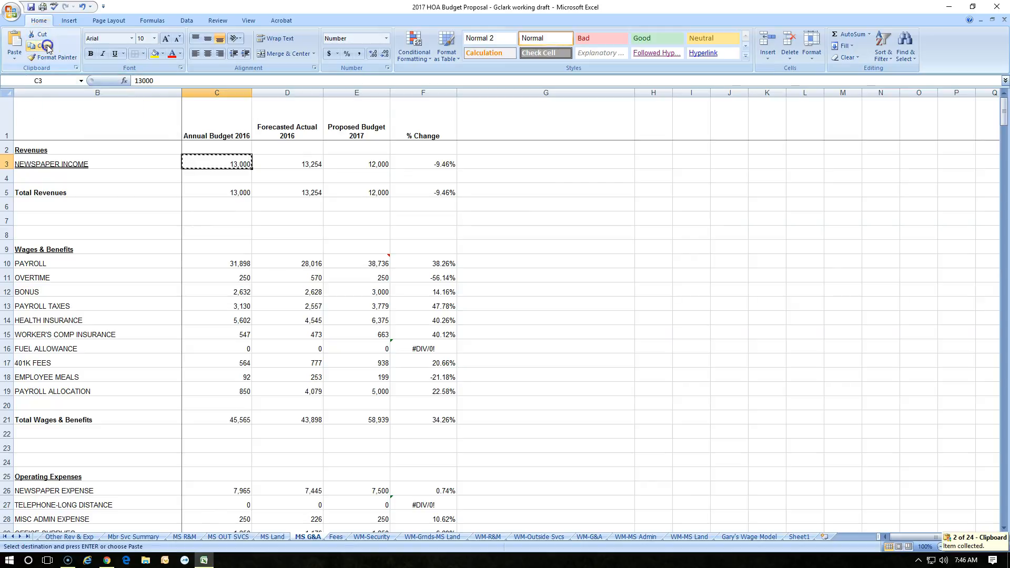
{"action": "right_click", "coordinate": [221, 163]}
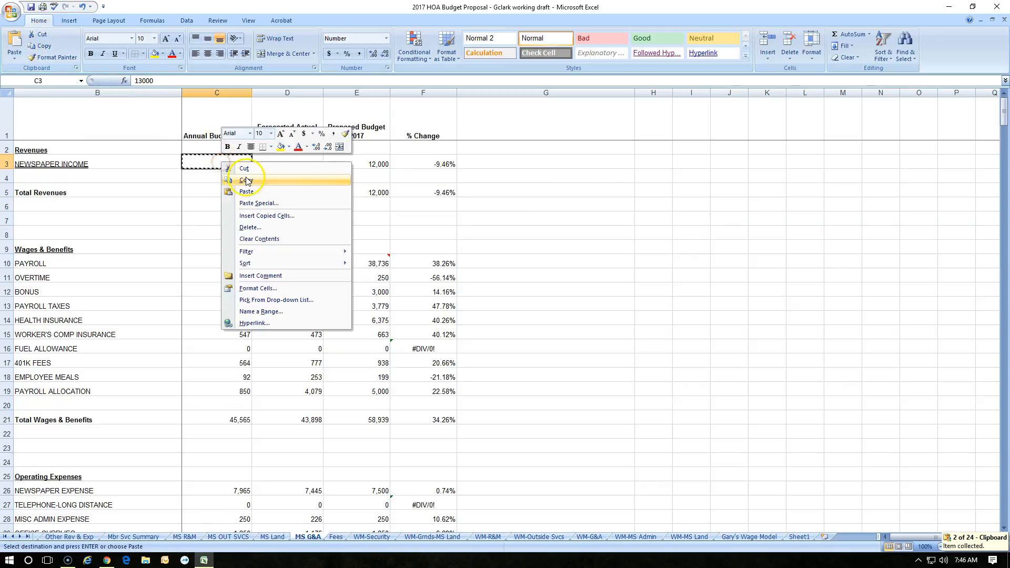
{"action": "left_click", "coordinate": [252, 193]}
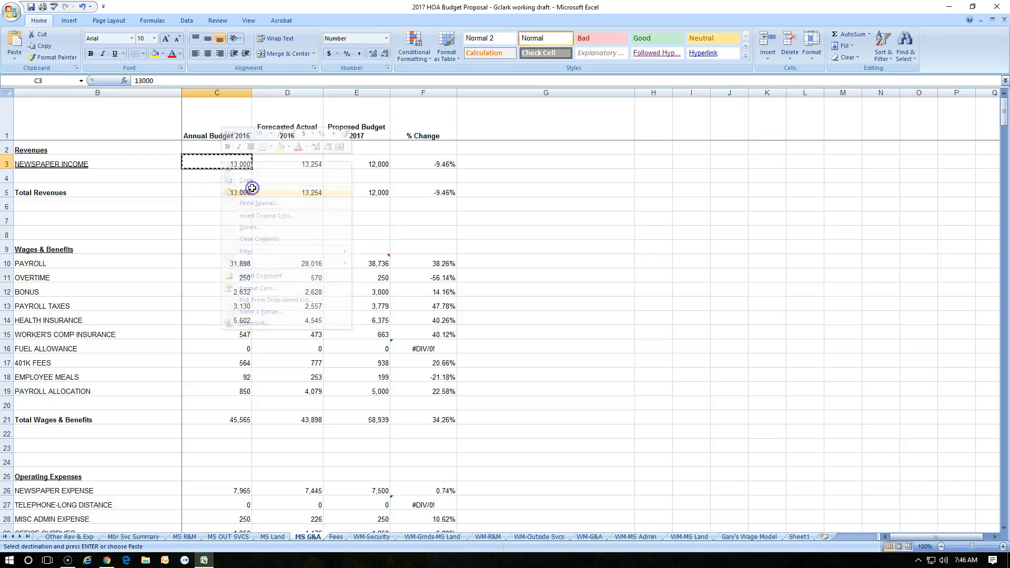
{"action": "right_click", "coordinate": [245, 165]}
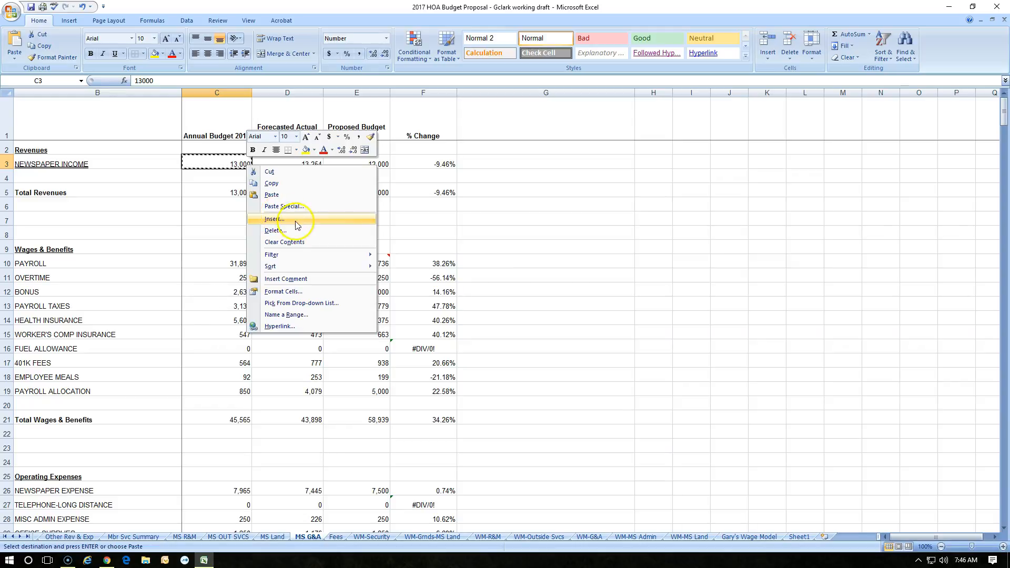
{"action": "left_click", "coordinate": [249, 194]}
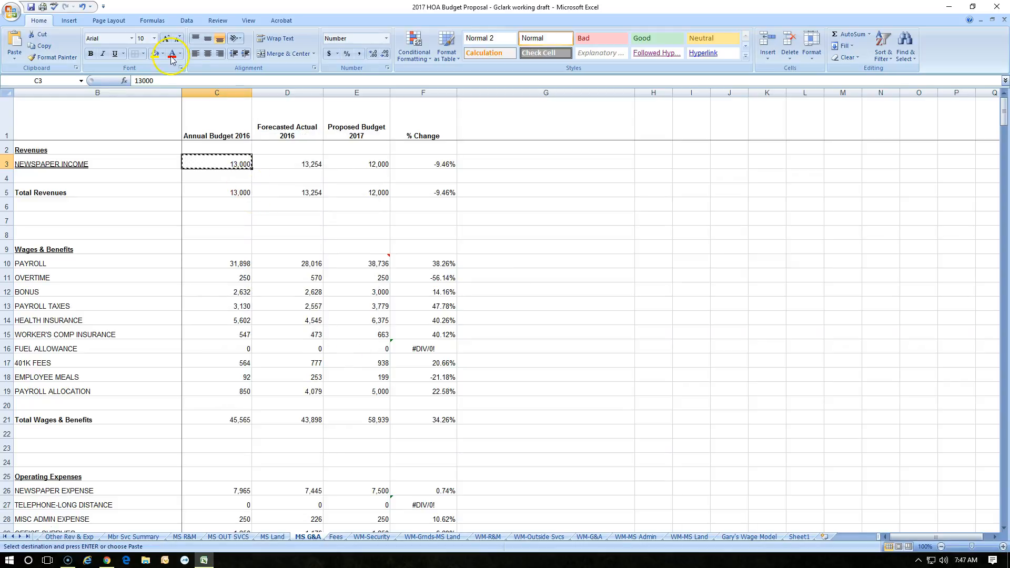
{"action": "key", "text": "Escape"}
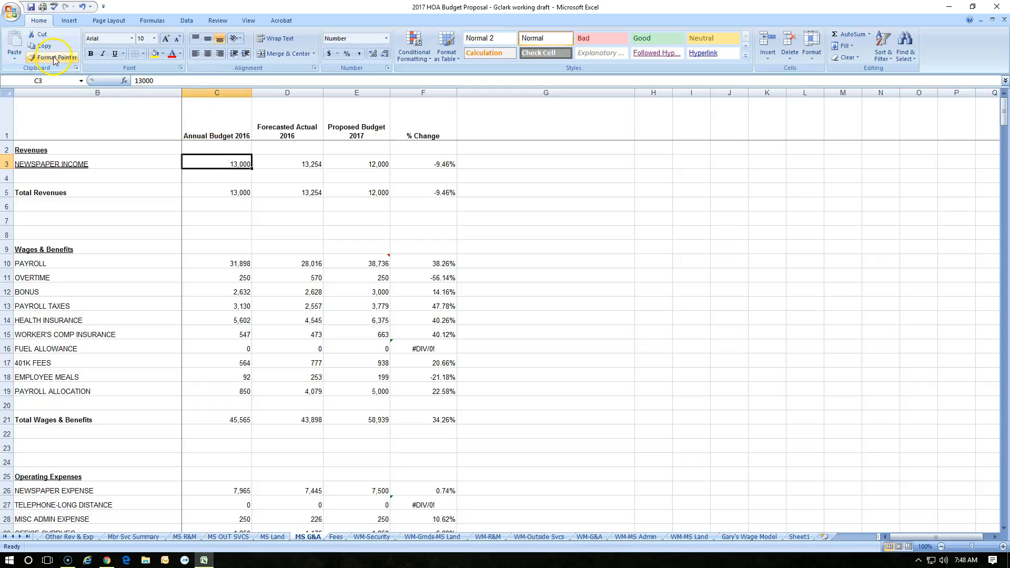
- Insert a blank column before the % Change column, then undo the insertion
{"action": "right_click", "coordinate": [239, 161]}
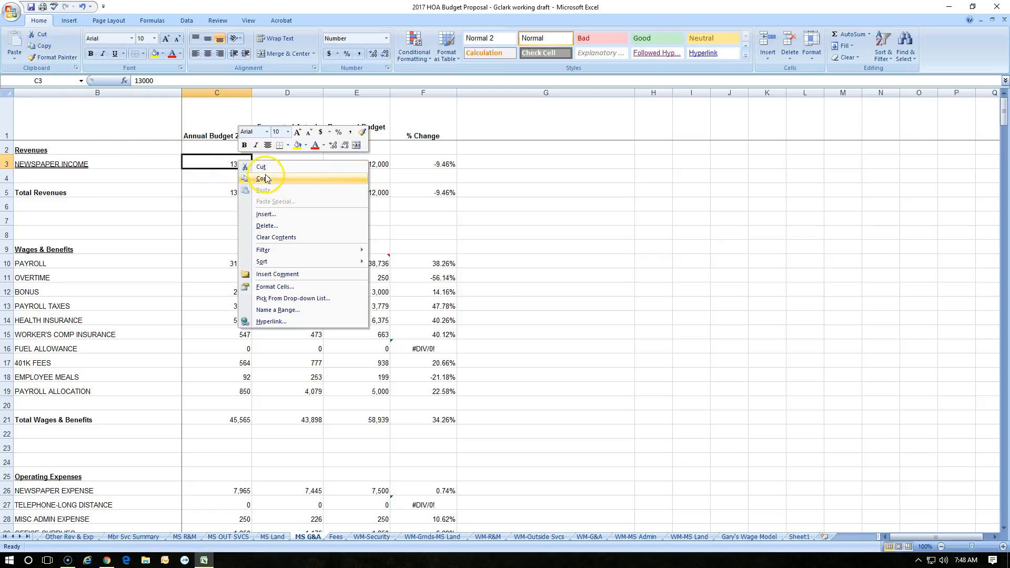
{"action": "left_click", "coordinate": [434, 91]}
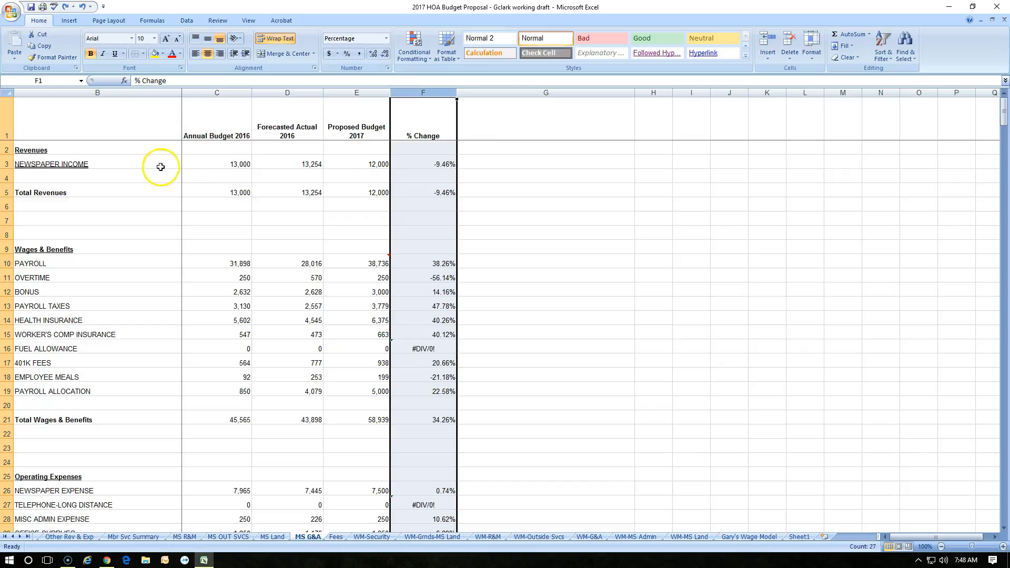
{"action": "right_click", "coordinate": [415, 88]}
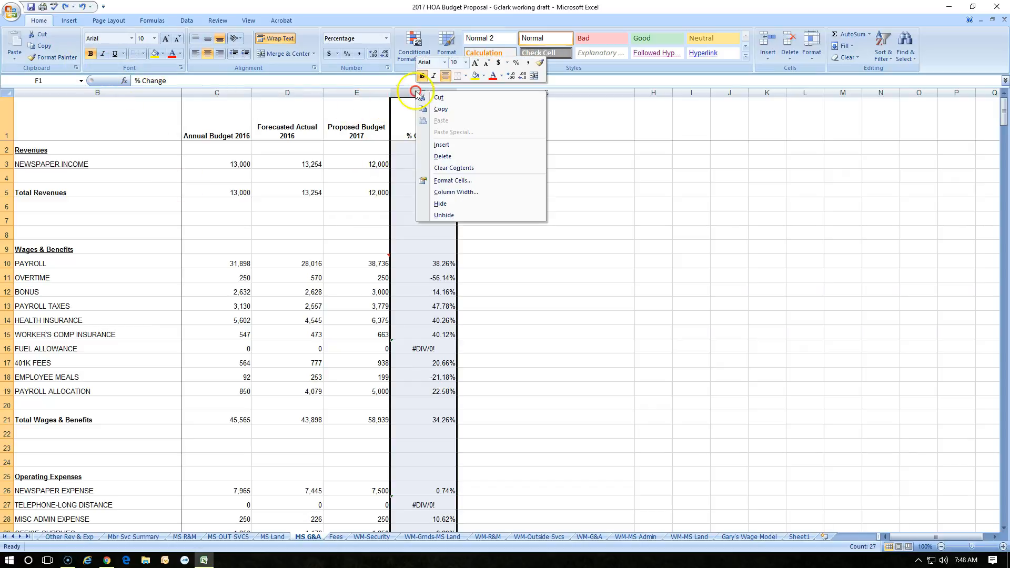
{"action": "left_click", "coordinate": [441, 149]}
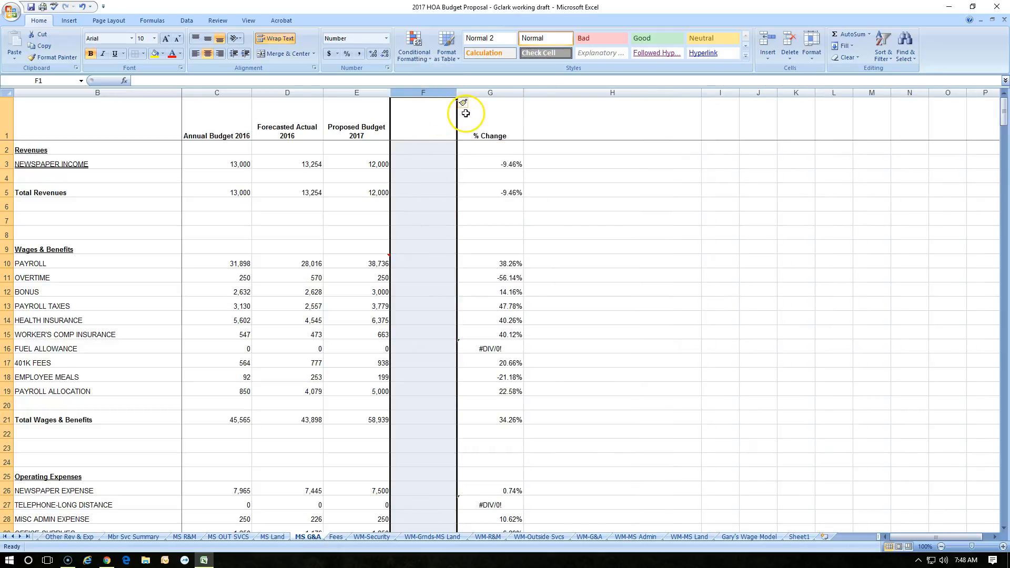
{"action": "left_click", "coordinate": [82, 7]}
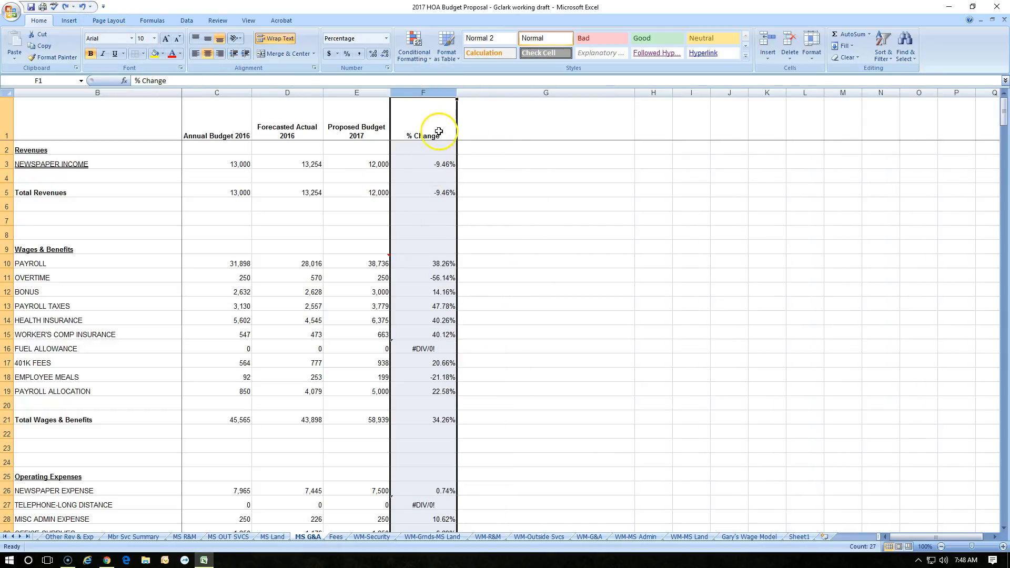
- Insert a cell at F3 shifting cells right, then undo the insertion
{"action": "left_click", "coordinate": [441, 164]}
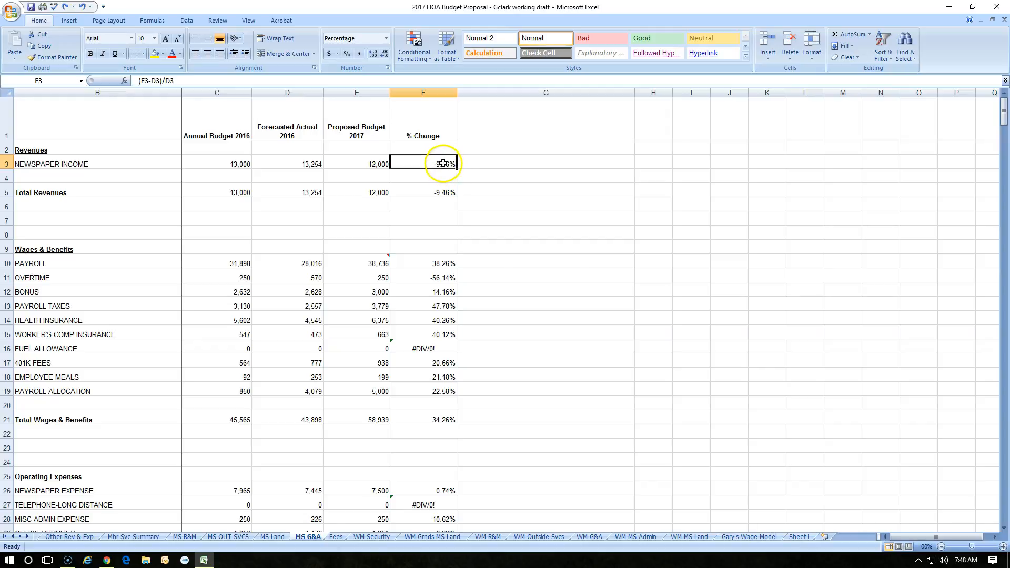
{"action": "right_click", "coordinate": [443, 163]}
{"action": "left_click", "coordinate": [487, 222]}
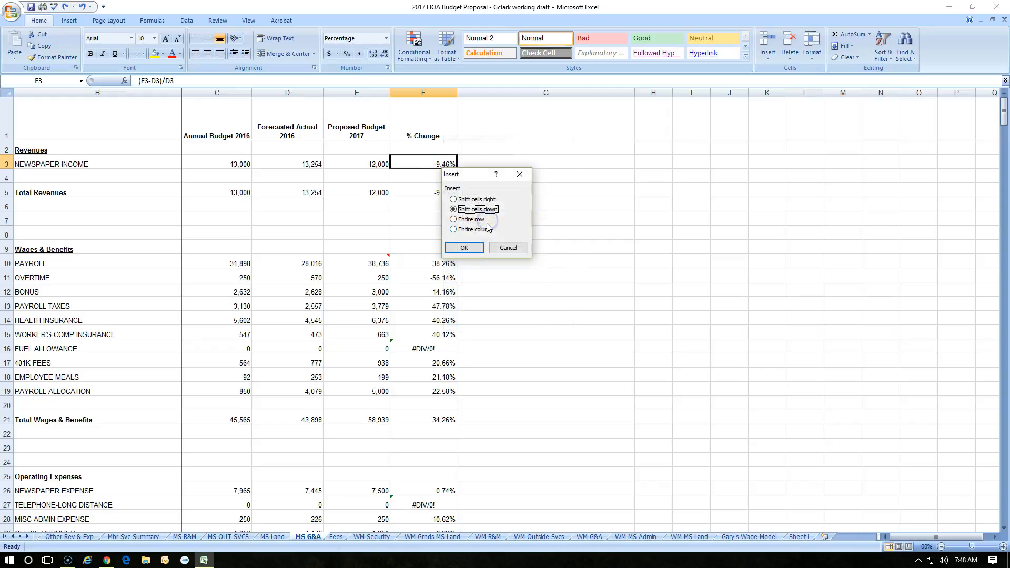
{"action": "left_click", "coordinate": [454, 200]}
{"action": "left_click", "coordinate": [464, 248]}
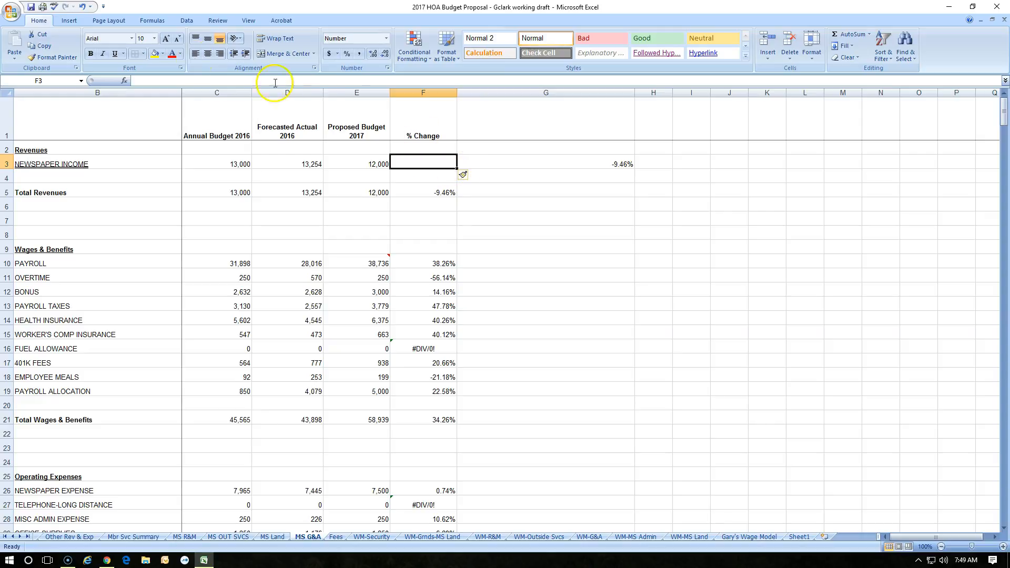
{"action": "left_click", "coordinate": [81, 6]}
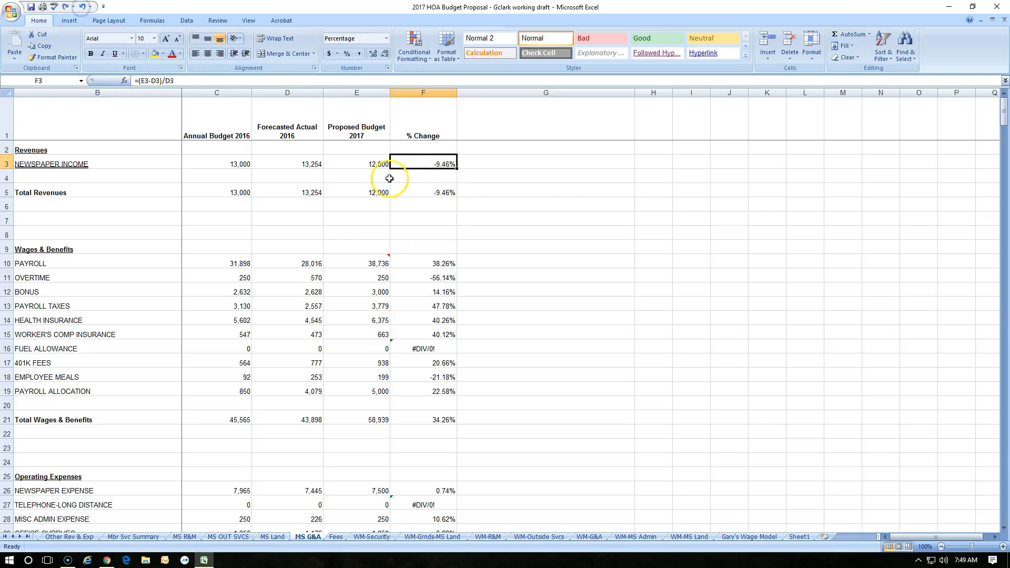
- Insert an entire column at F3 through the Insert dialog, then undo the insertion
{"action": "right_click", "coordinate": [419, 163]}
{"action": "left_click", "coordinate": [446, 215]}
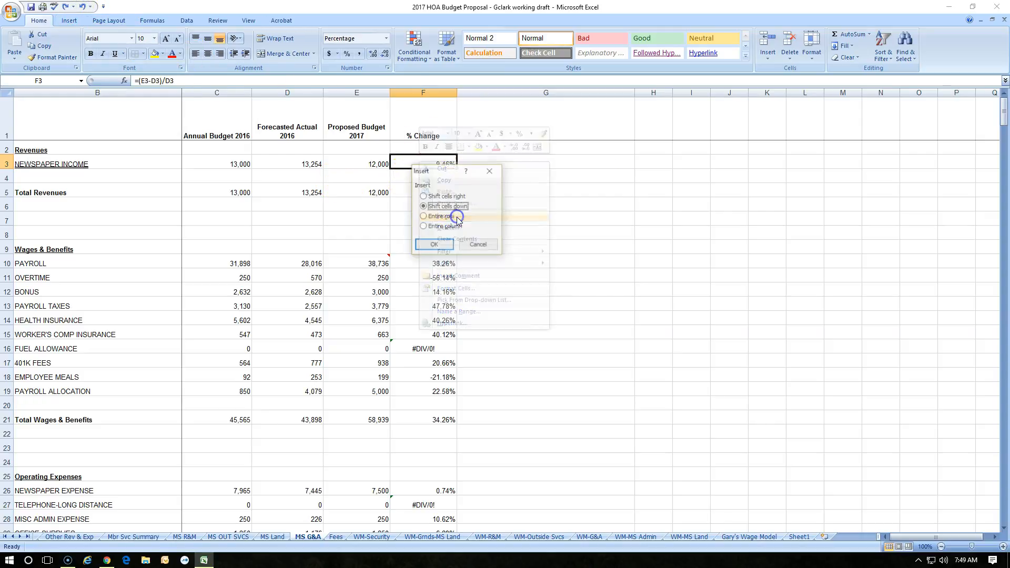
{"action": "left_click", "coordinate": [430, 226]}
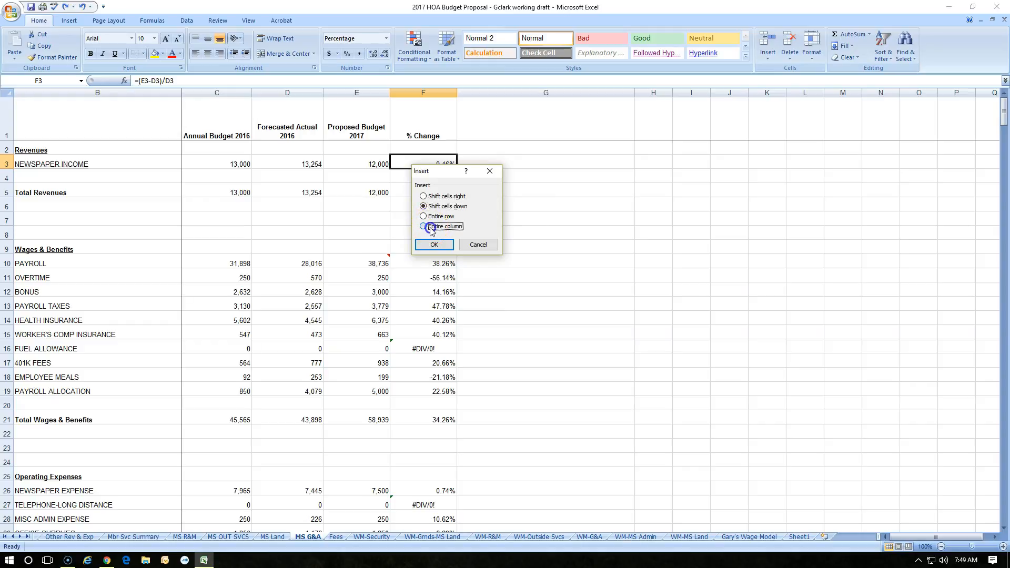
{"action": "left_click", "coordinate": [434, 245]}
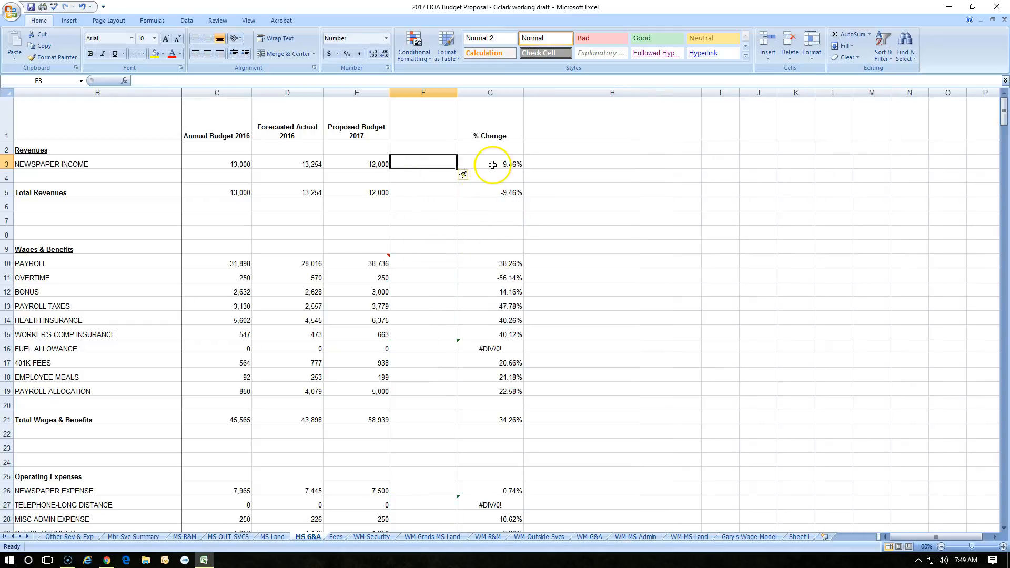
{"action": "left_click", "coordinate": [82, 6]}
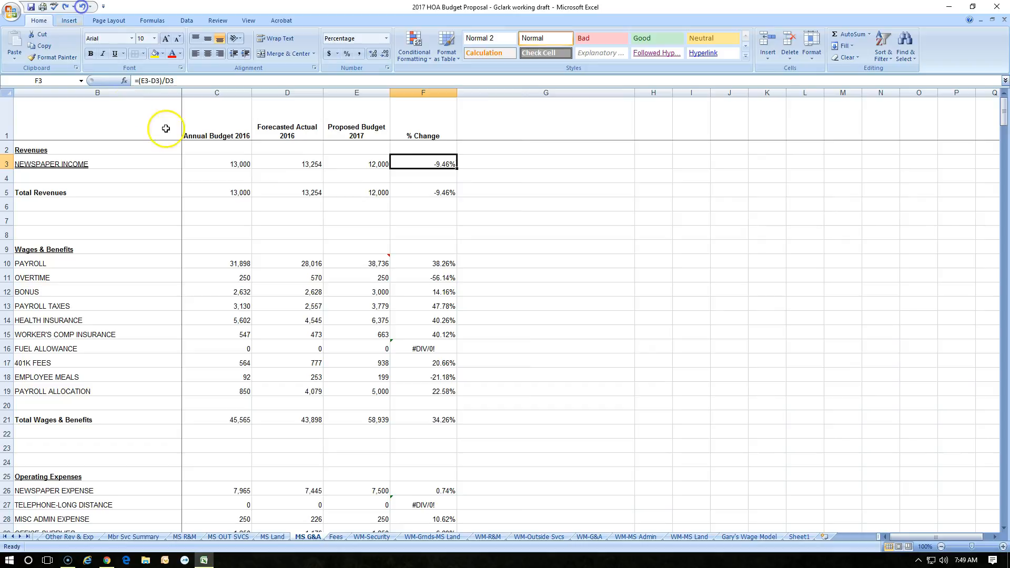
- Insert a cell at F3 shifting cells down, inspect the shifted formulas, then undo the insertion
{"action": "right_click", "coordinate": [440, 164]}
{"action": "left_click", "coordinate": [468, 215]}
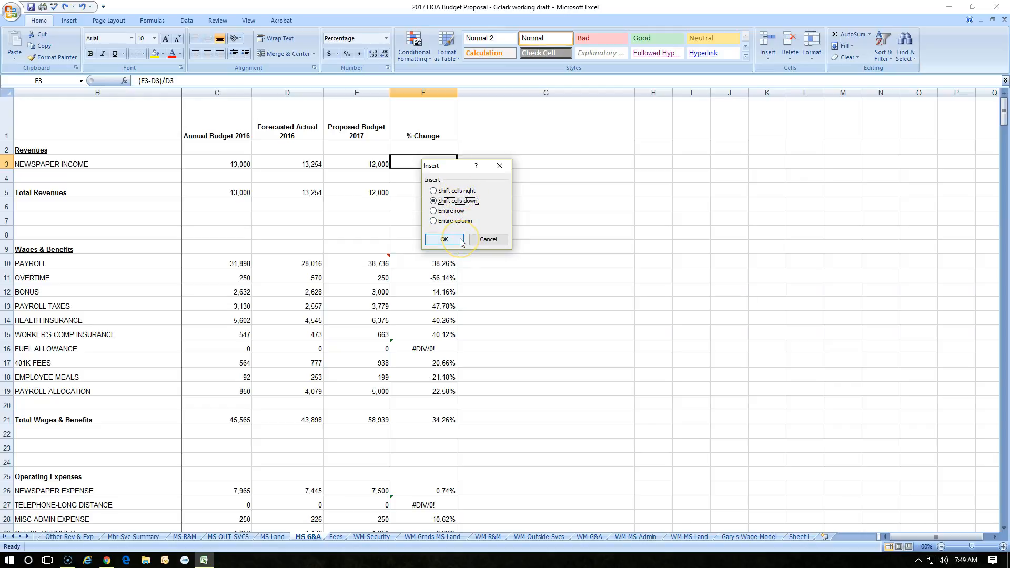
{"action": "left_click", "coordinate": [460, 241]}
{"action": "left_click", "coordinate": [578, 206]}
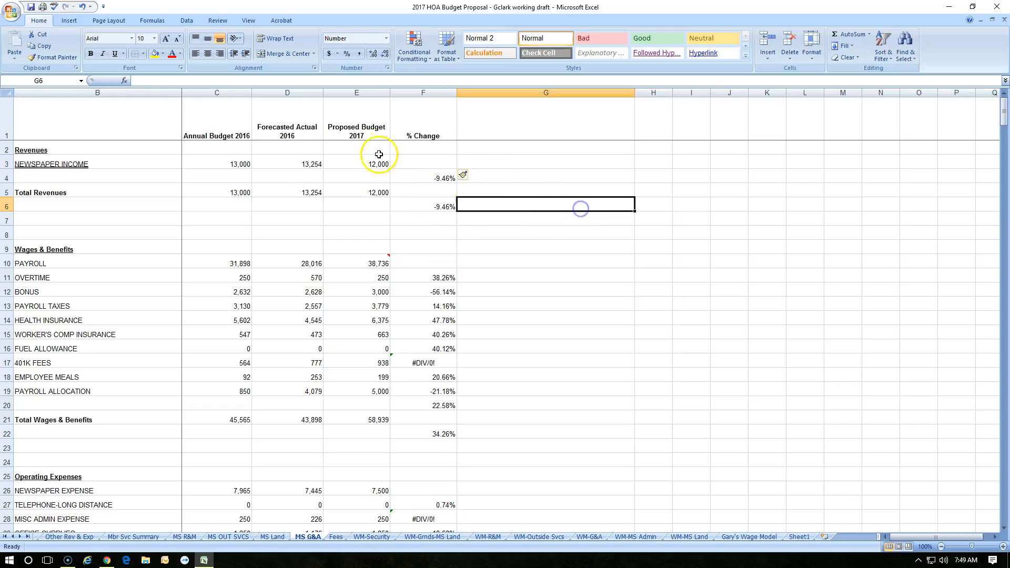
{"action": "left_click_drag", "start_coordinate": [215, 165], "coordinate": [413, 164]}
{"action": "double_click", "coordinate": [413, 163]}
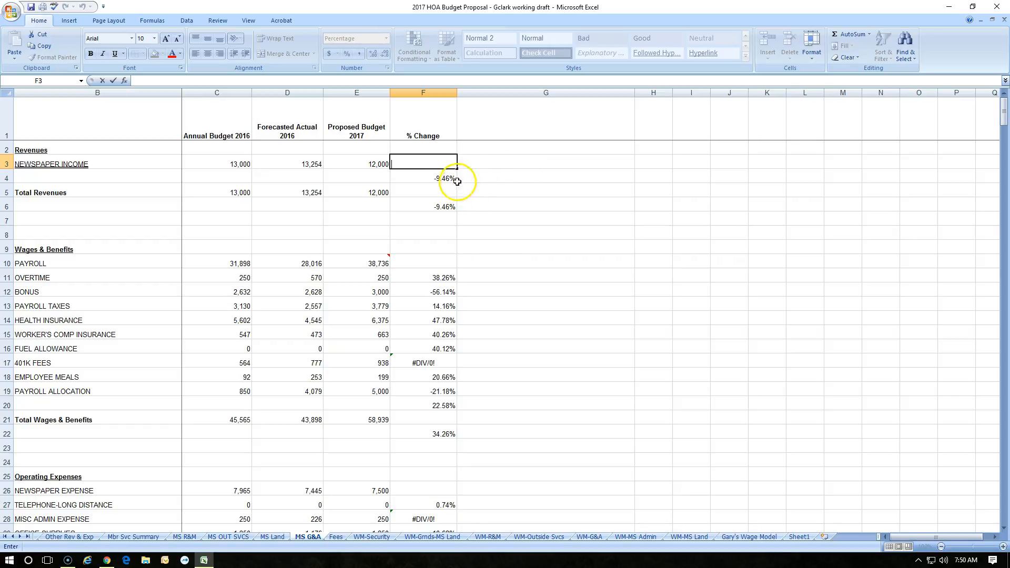
{"action": "double_click", "coordinate": [440, 179]}
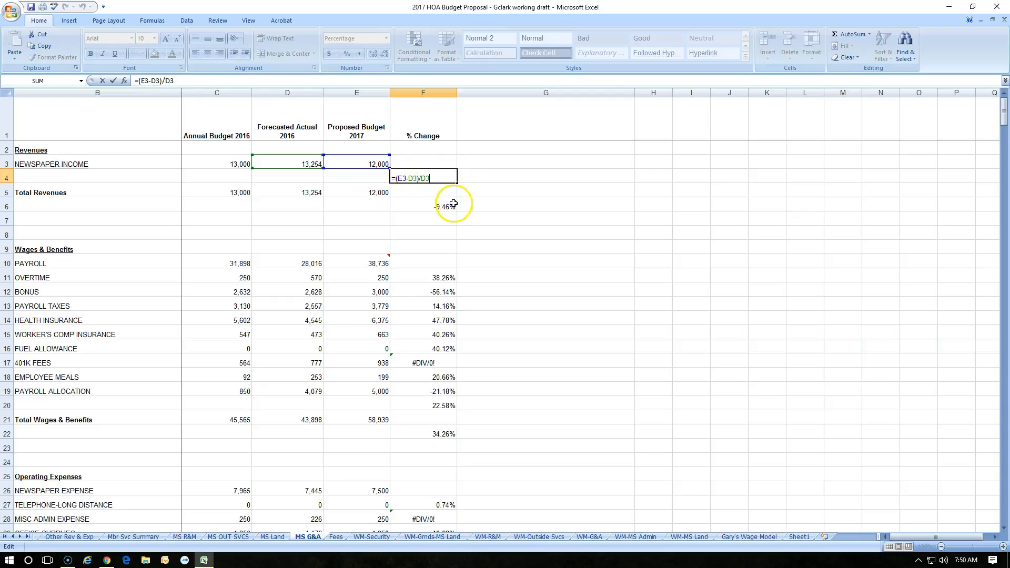
{"action": "left_click", "coordinate": [454, 205]}
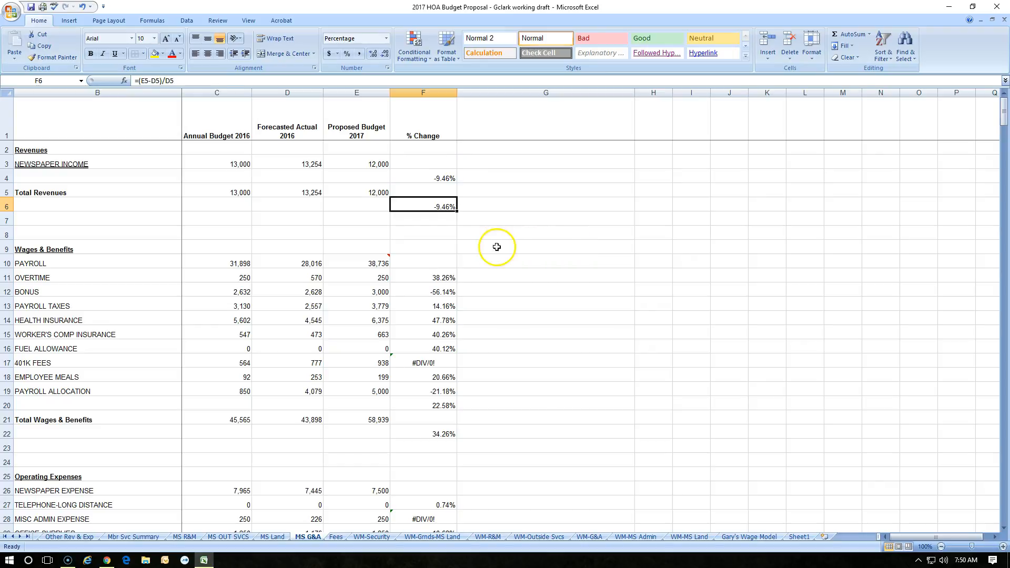
{"action": "left_click", "coordinate": [452, 164]}
{"action": "key", "text": "ctrl+z"}
- Try to change F3's formula to the malformed =(E3-Dkjsdf and dismiss the error
{"action": "double_click", "coordinate": [440, 165]}
{"action": "key", "text": "BackSpace"}
{"action": "key", "text": "BackSpace"}
{"action": "key", "text": "BackSpace"}
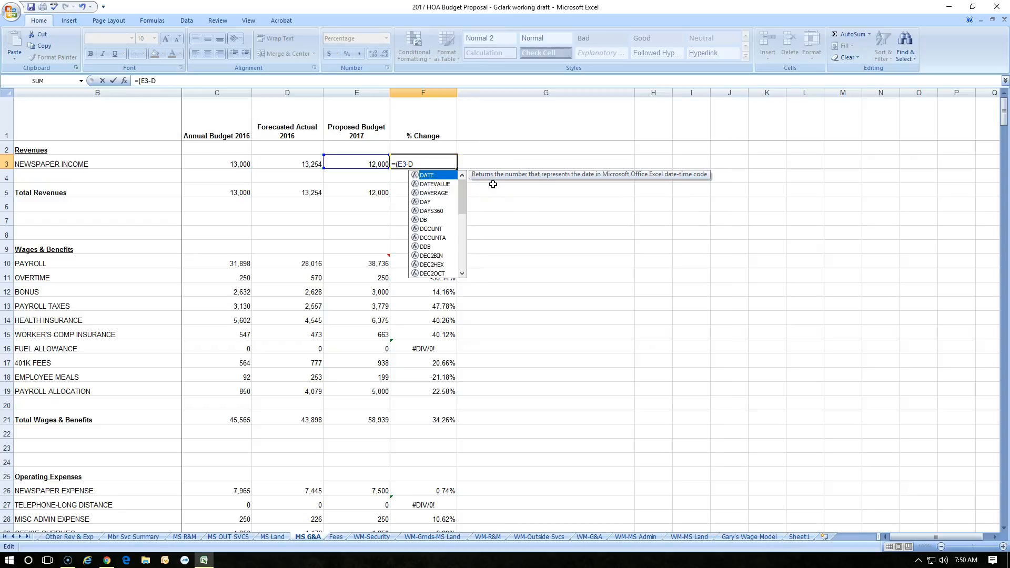
{"action": "type", "text": "kjsd"}
{"action": "key", "text": "Return"}
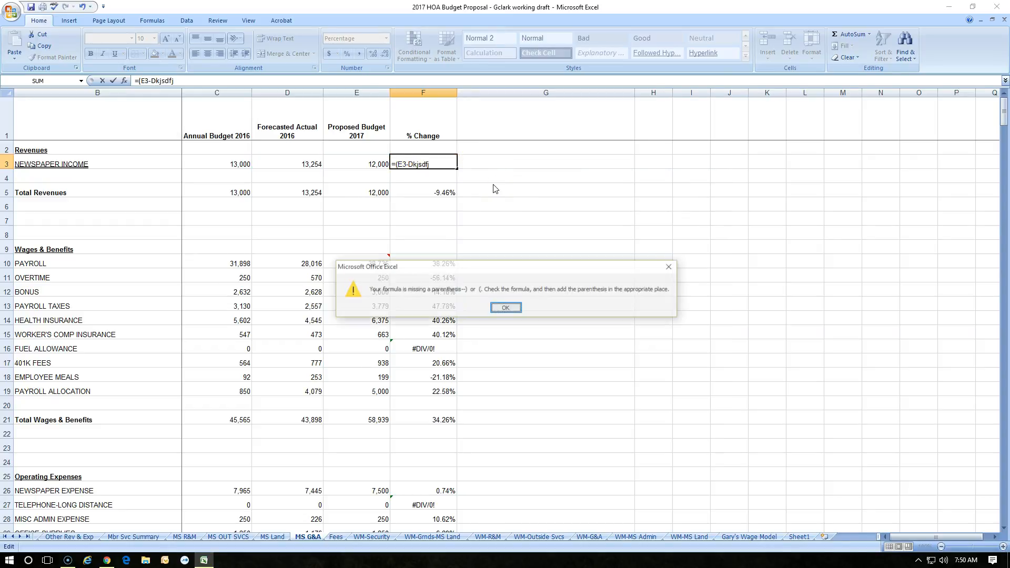
{"action": "left_click", "coordinate": [506, 308]}
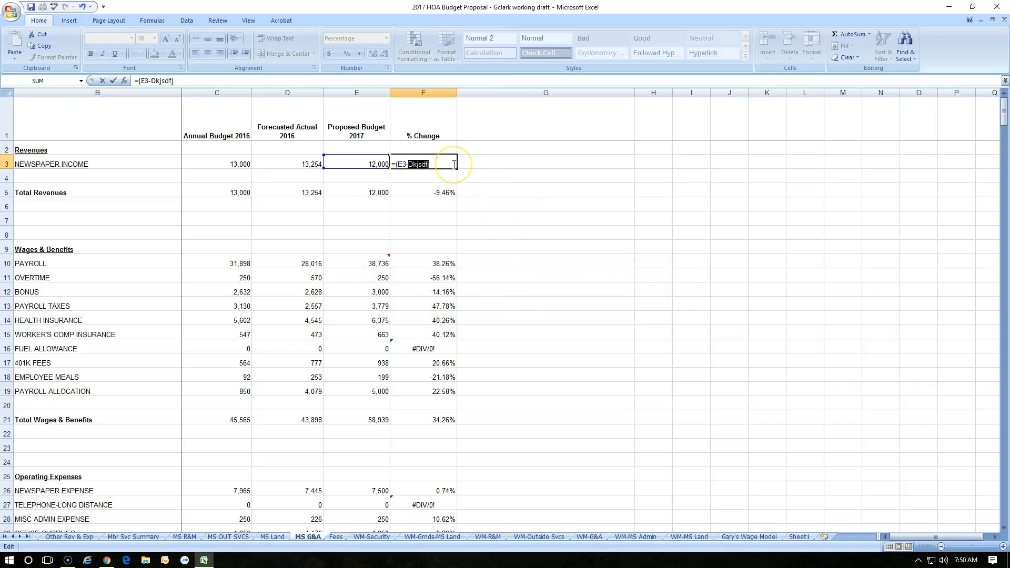
- Restore F3's formula to =(E3-D3)/D3 and confirm the cell
{"action": "type", "text": "D3)/D3"}
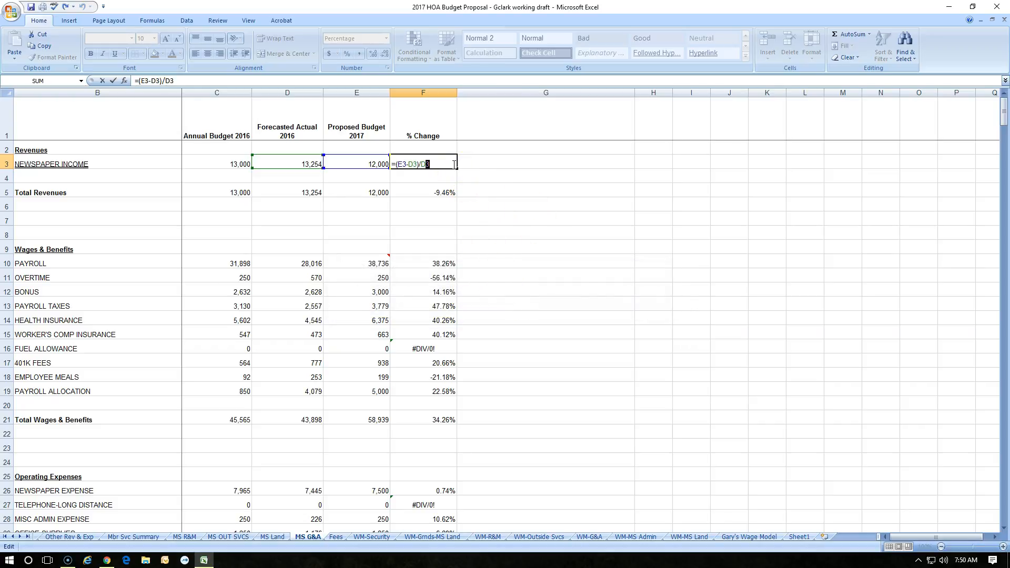
{"action": "key", "text": "ctrl+z"}
{"action": "key", "text": "ctrl+z"}
{"action": "left_click", "coordinate": [81, 7]}
{"action": "left_click", "coordinate": [84, 7]}
{"action": "key", "text": "Return"}
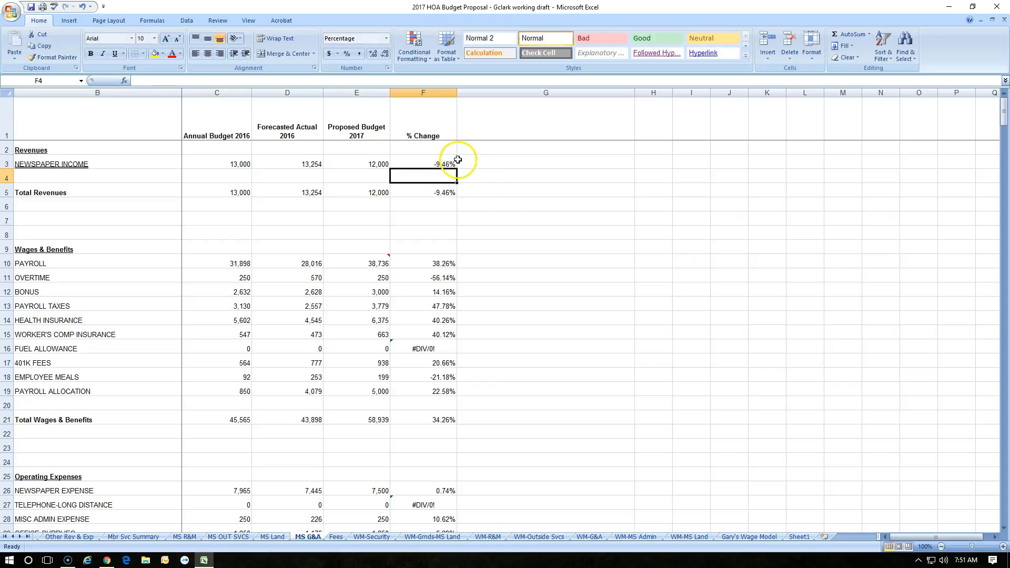
- Add +F4 to F3's formula, confirm it, then undo the change
{"action": "double_click", "coordinate": [437, 166]}
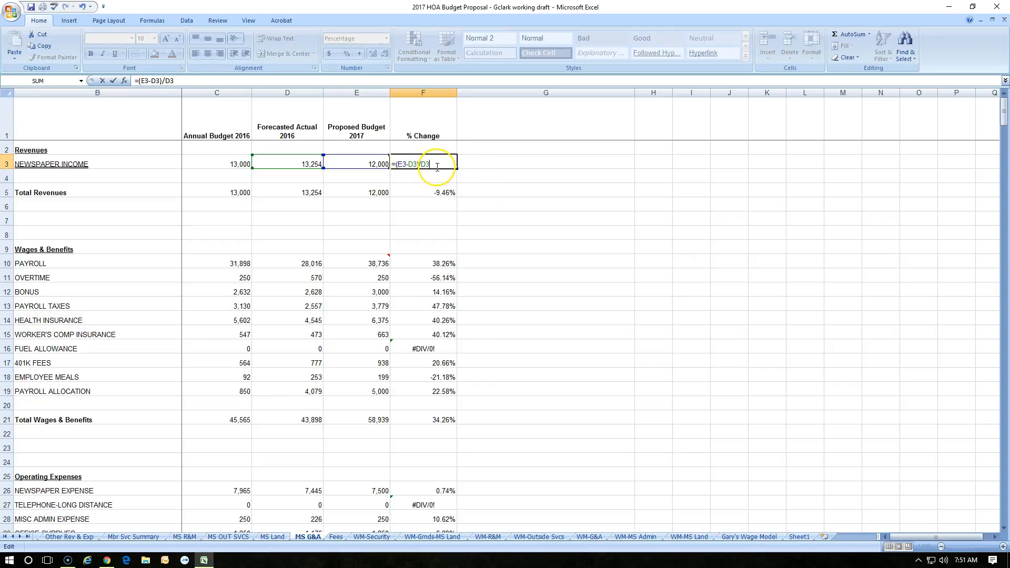
{"action": "left_click", "coordinate": [441, 180]}
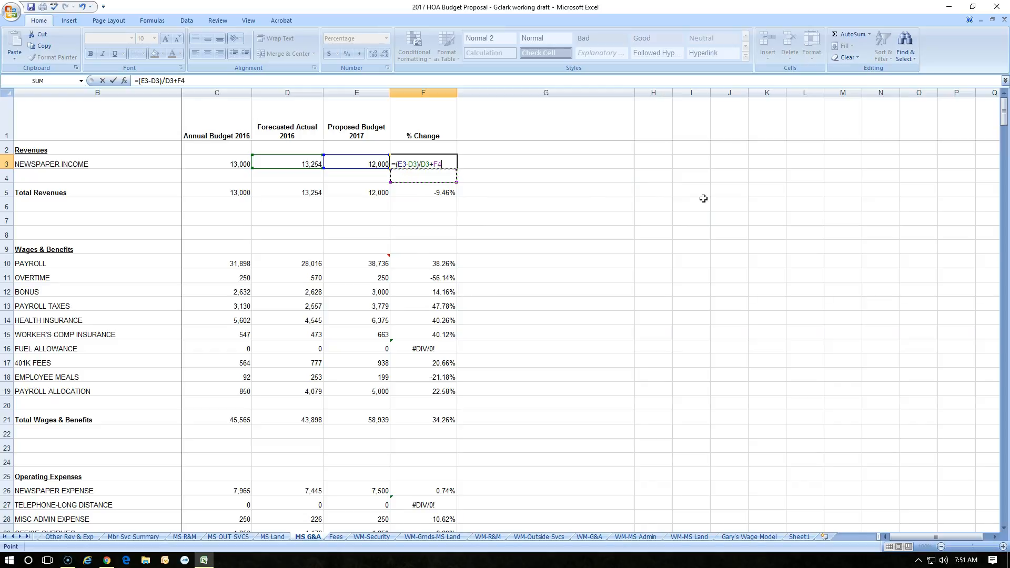
{"action": "key", "text": "Return"}
{"action": "left_click", "coordinate": [84, 8]}
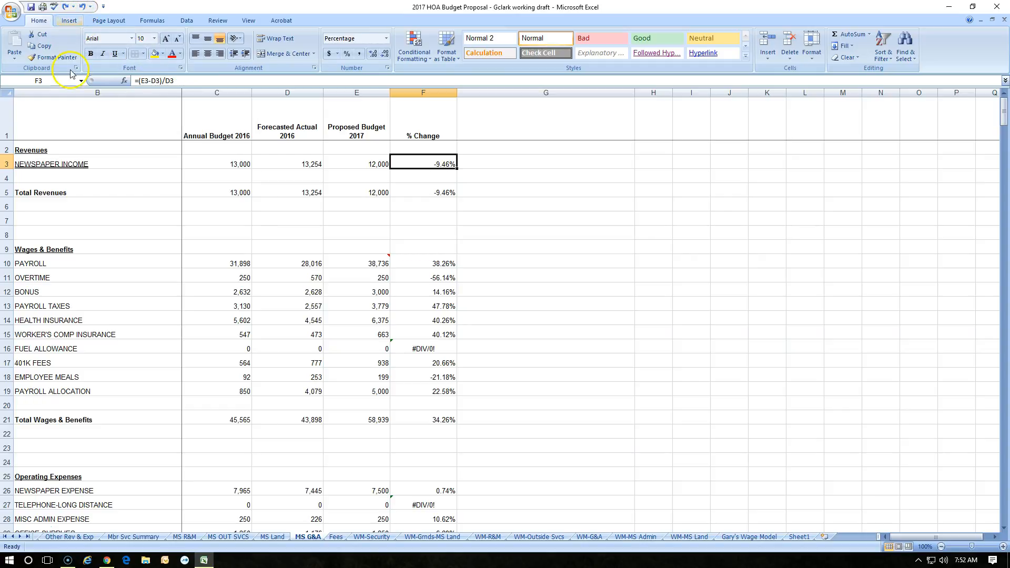
- Append +fwe to F3's formula and confirm the entry
{"action": "left_click", "coordinate": [452, 163]}
{"action": "double_click", "coordinate": [452, 163]}
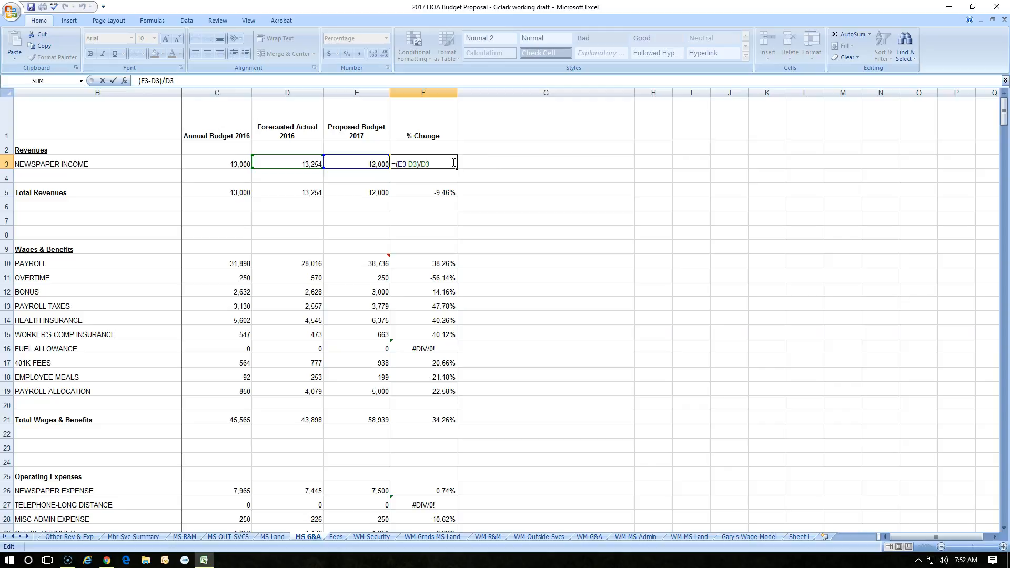
{"action": "type", "text": "+f"}
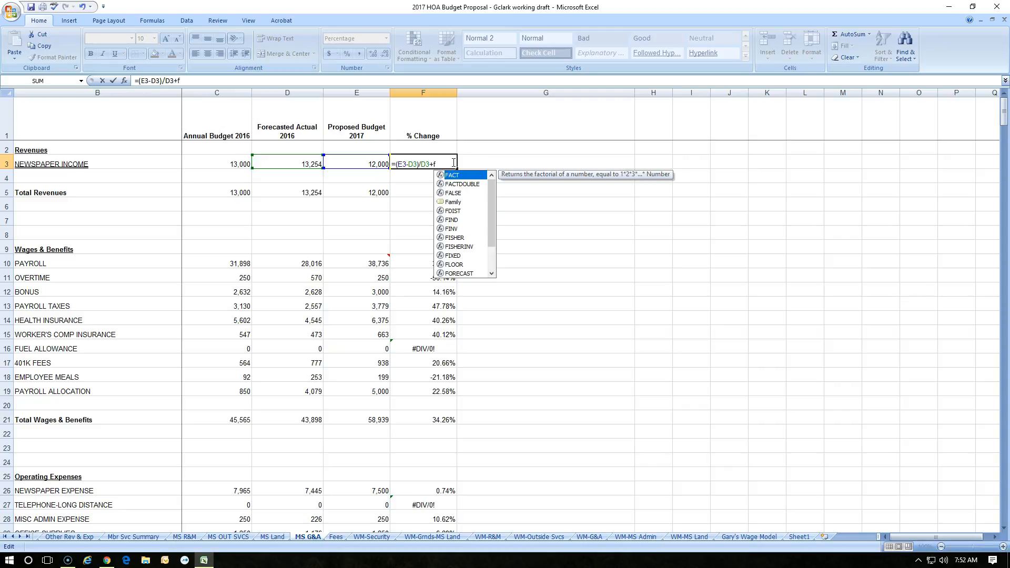
{"action": "type", "text": "we"}
{"action": "key", "text": "Return"}
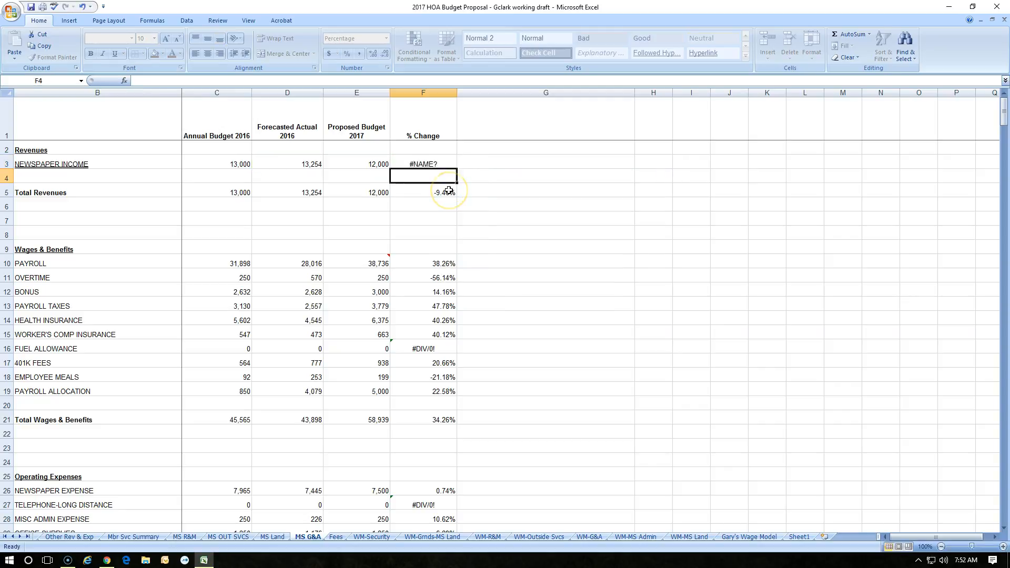
- Reopen F3's formula, leave the cell, and undo the +fwe change
{"action": "left_click", "coordinate": [438, 166]}
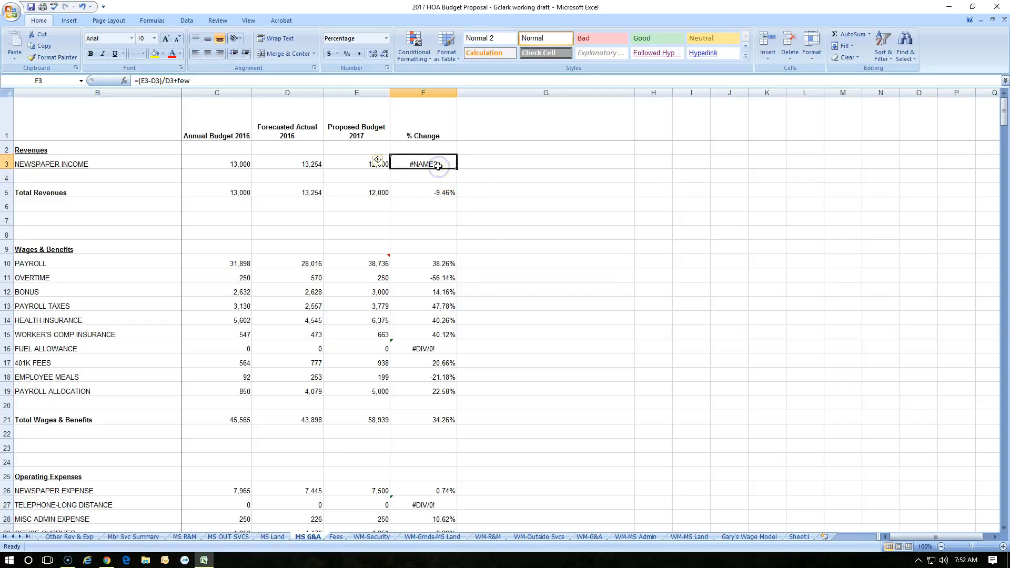
{"action": "double_click", "coordinate": [445, 164]}
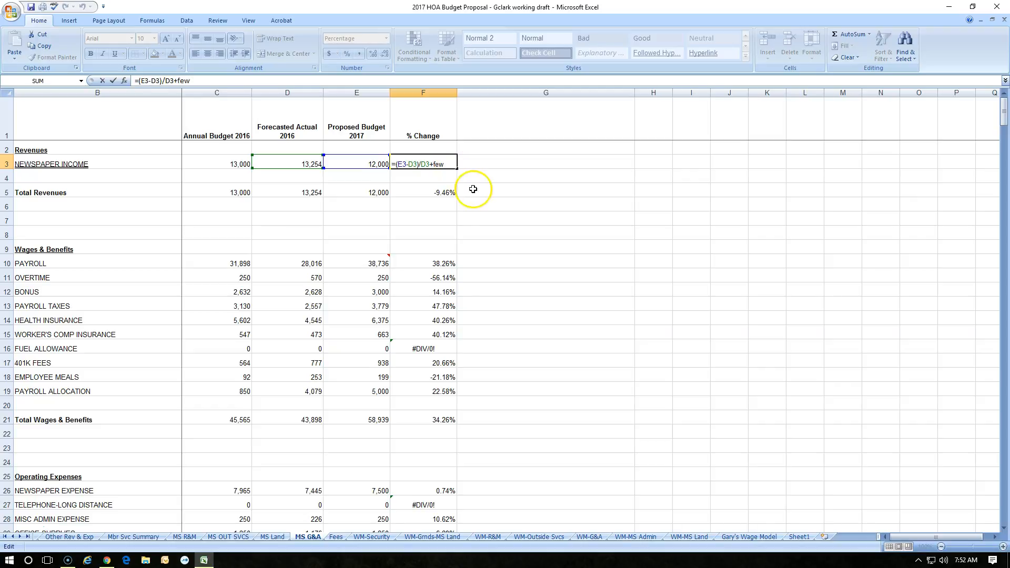
{"action": "left_click", "coordinate": [448, 179]}
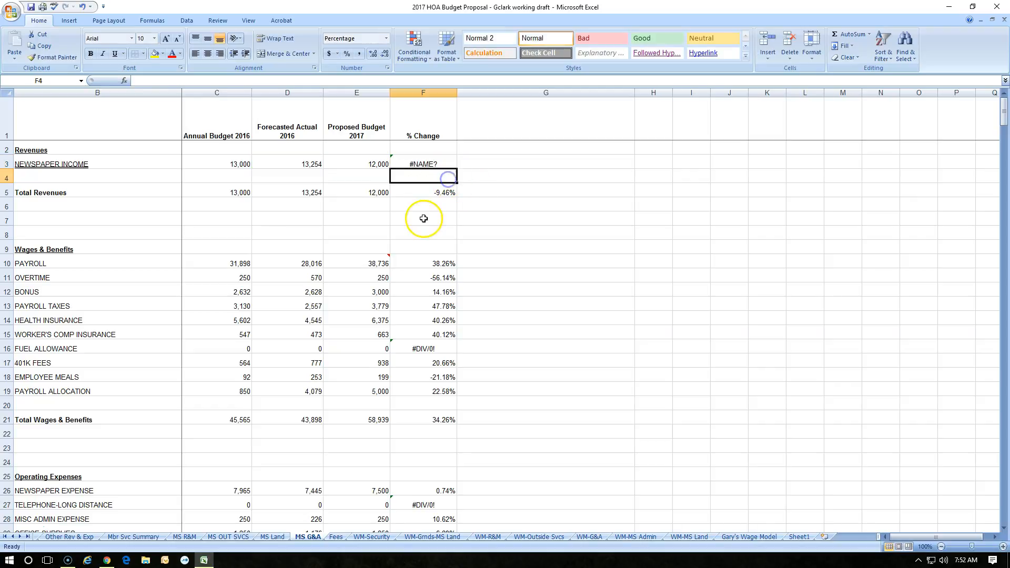
{"action": "left_click", "coordinate": [430, 167]}
{"action": "key", "text": "ctrl+z"}
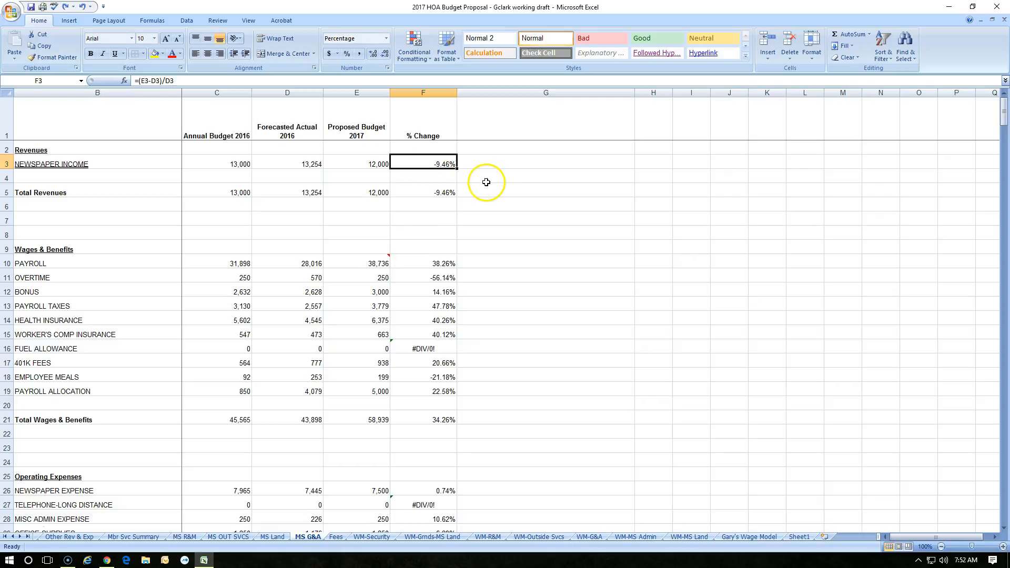
{"action": "left_click", "coordinate": [526, 172]}
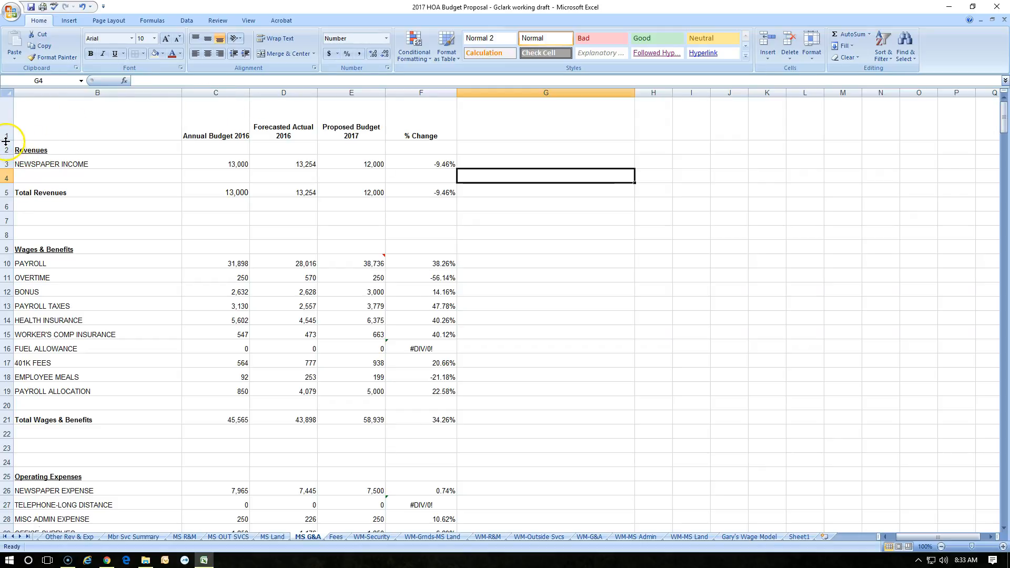
- Widen column C, then resize columns C through F together and autofit their widths
{"action": "left_click_drag", "start_coordinate": [250, 94], "coordinate": [324, 97]}
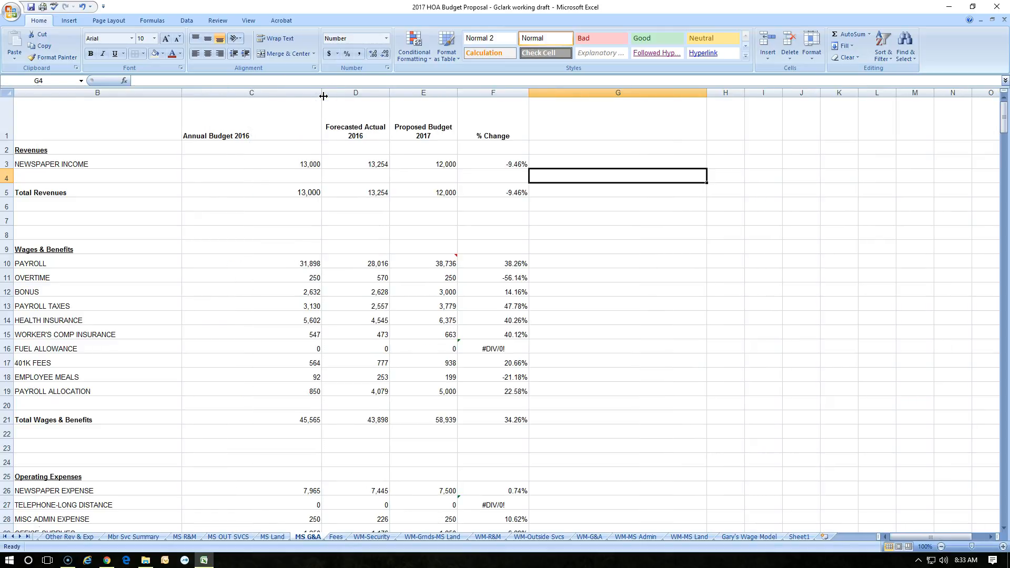
{"action": "left_click_drag", "start_coordinate": [293, 93], "coordinate": [489, 94]}
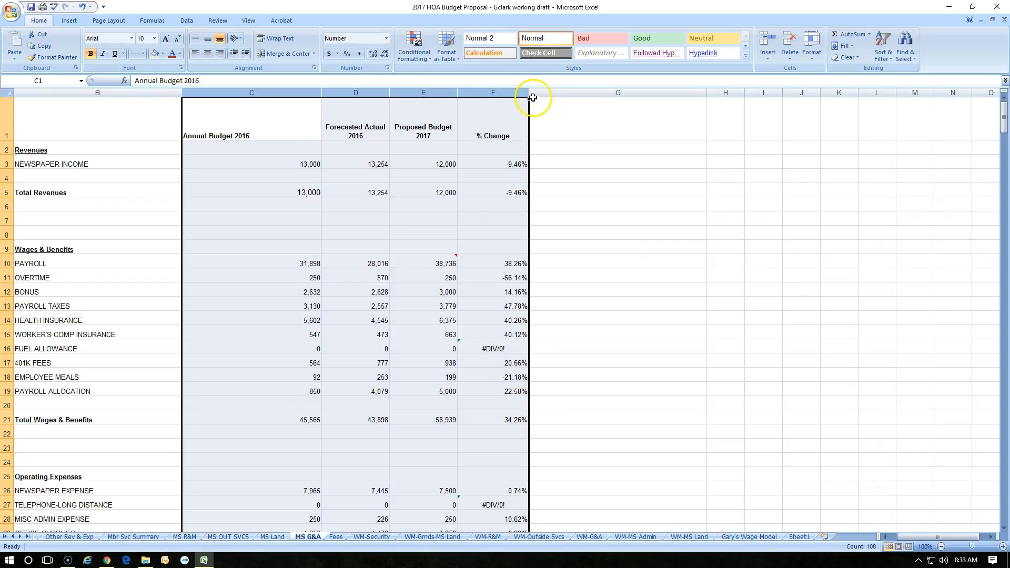
{"action": "left_click_drag", "start_coordinate": [458, 93], "coordinate": [429, 92]}
{"action": "left_click_drag", "start_coordinate": [295, 92], "coordinate": [340, 97]}
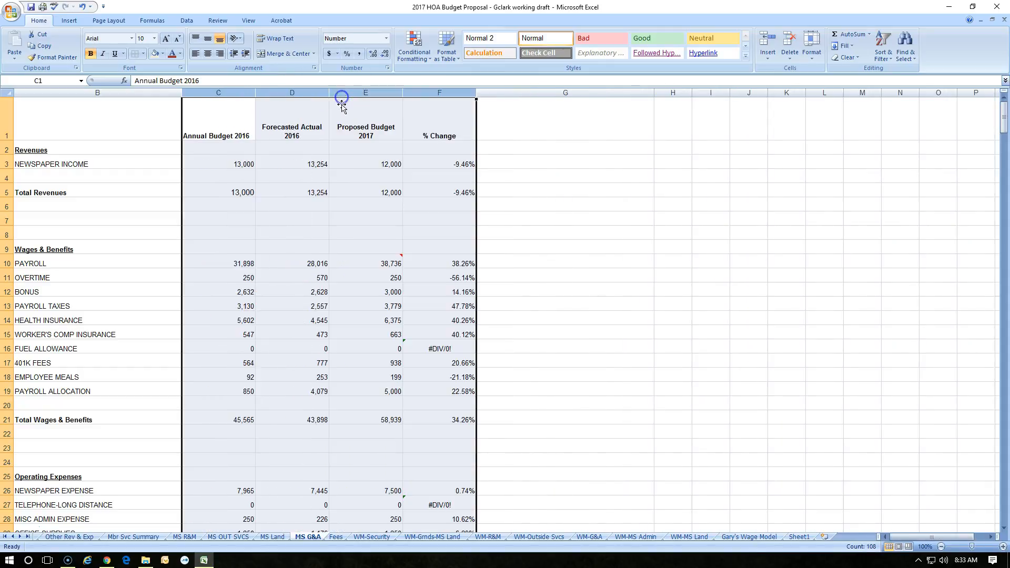
{"action": "double_click", "coordinate": [258, 92]}
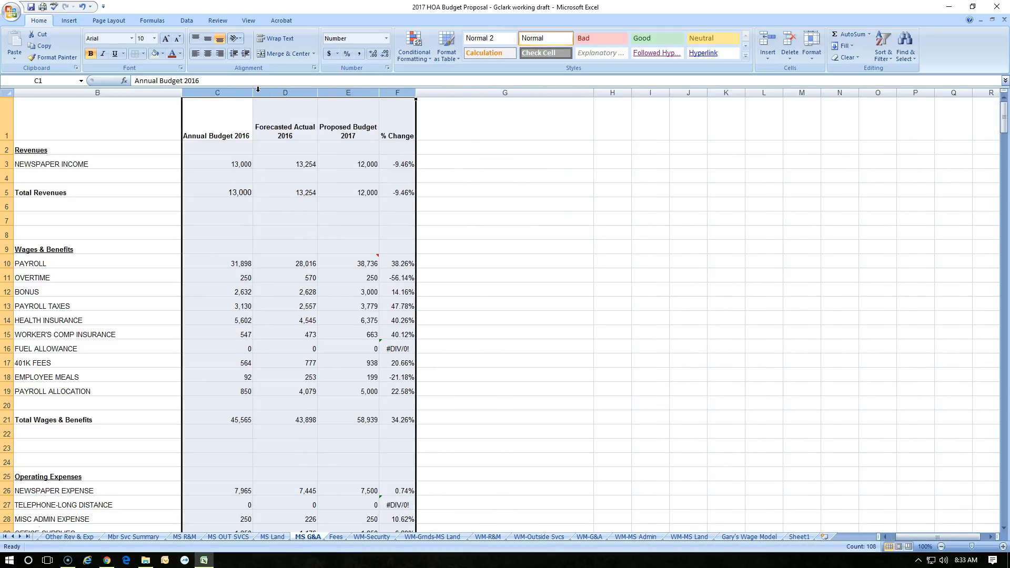
- Delete the Annual Budget 2016 header in C1 and autofit column C
{"action": "left_click", "coordinate": [217, 108]}
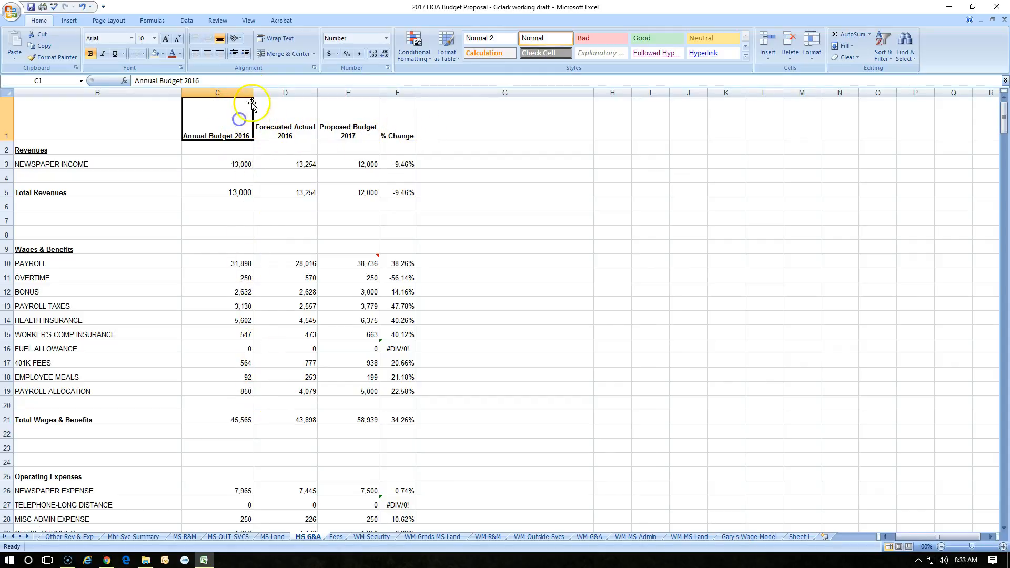
{"action": "key", "text": "Delete"}
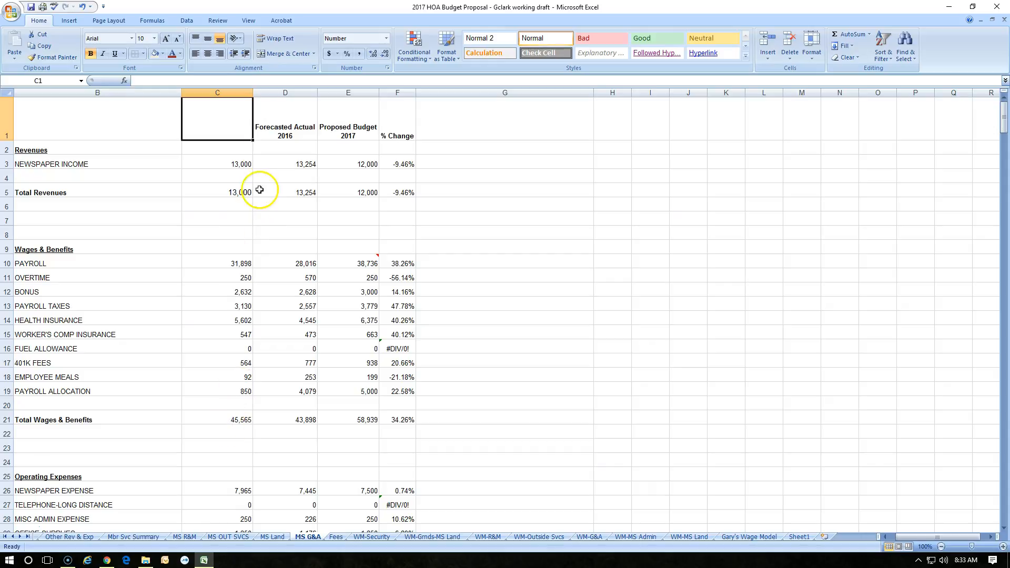
{"action": "double_click", "coordinate": [253, 93]}
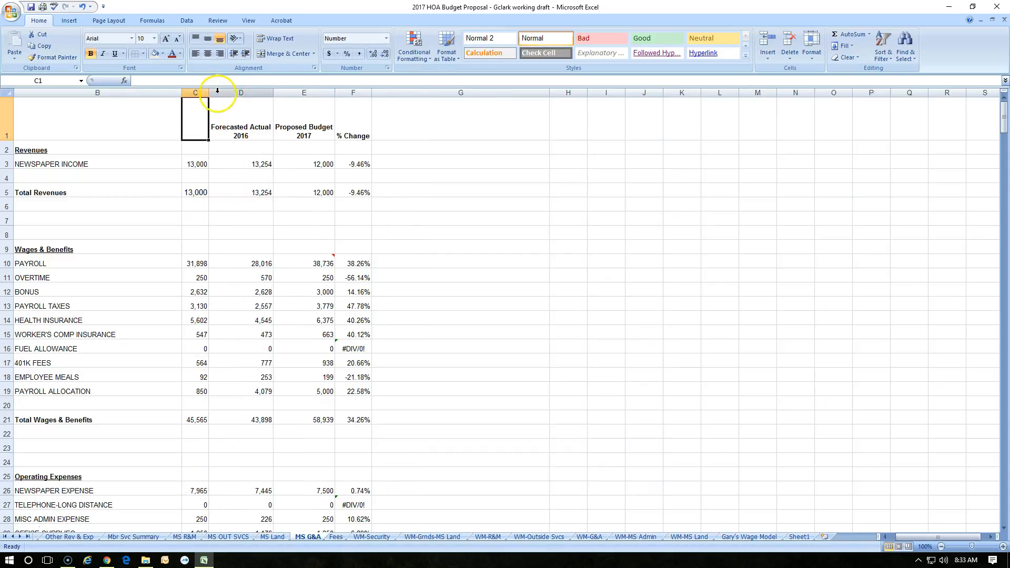
- Select columns C through F and autofit their widths together
{"action": "left_click_drag", "start_coordinate": [202, 90], "coordinate": [364, 90]}
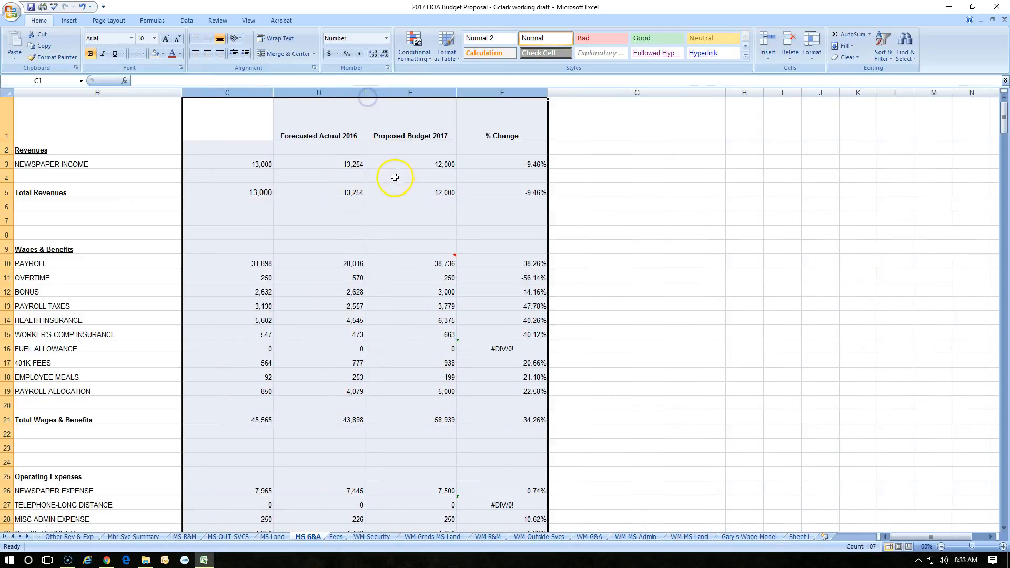
{"action": "double_click", "coordinate": [459, 92]}
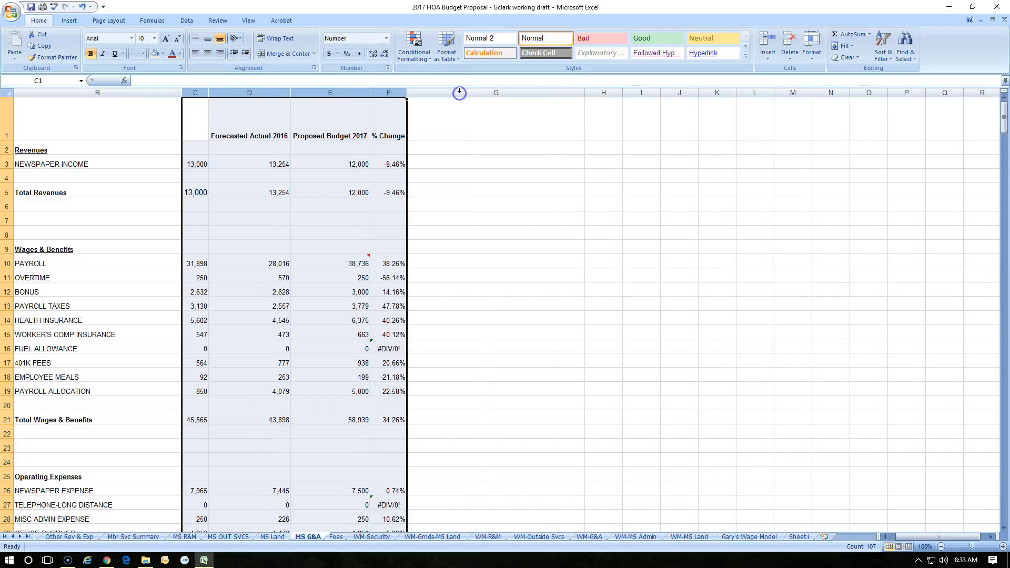
{"action": "left_click", "coordinate": [284, 134]}
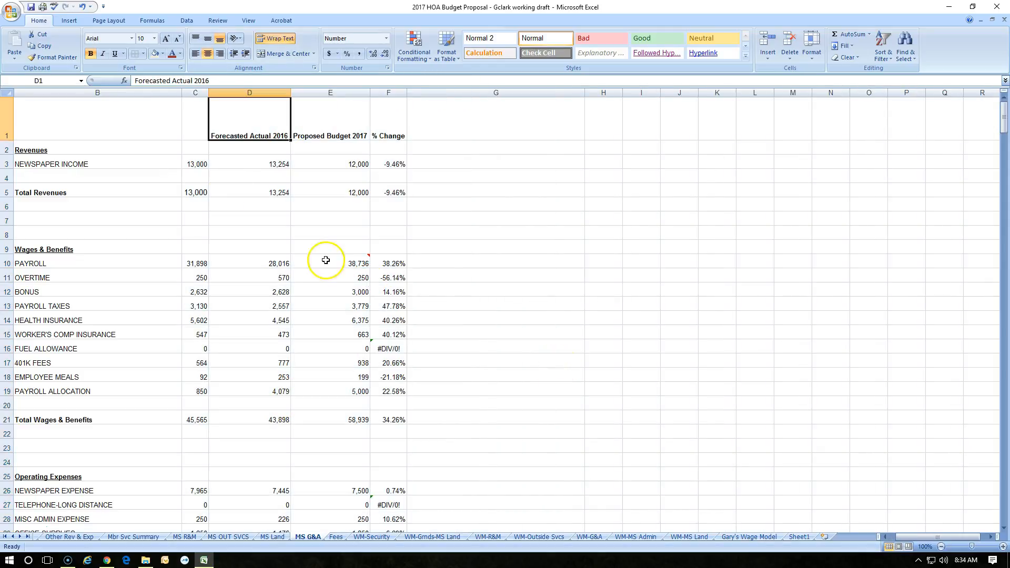
- Select rows 2 through 9, autofit column B's width and autofit the heights of the selected rows
{"action": "left_click", "coordinate": [11, 94]}
{"action": "left_click", "coordinate": [8, 145]}
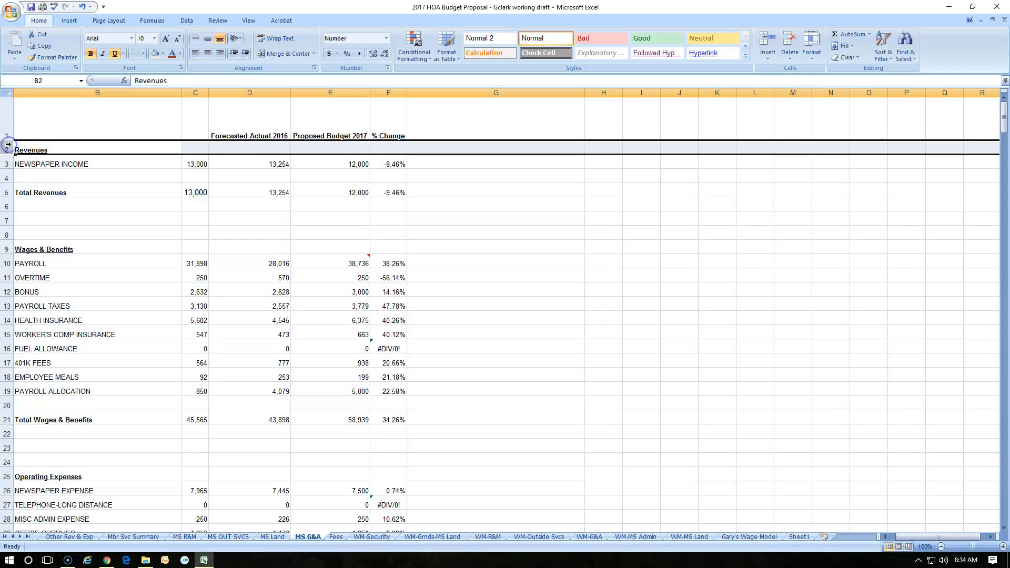
{"action": "left_click_drag", "start_coordinate": [8, 144], "coordinate": [8, 249]}
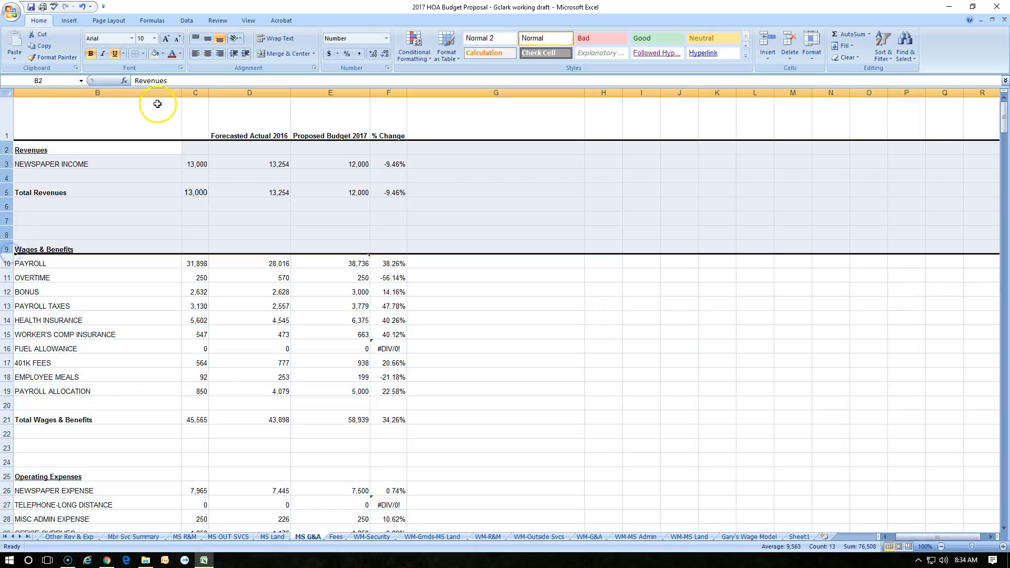
{"action": "double_click", "coordinate": [181, 95]}
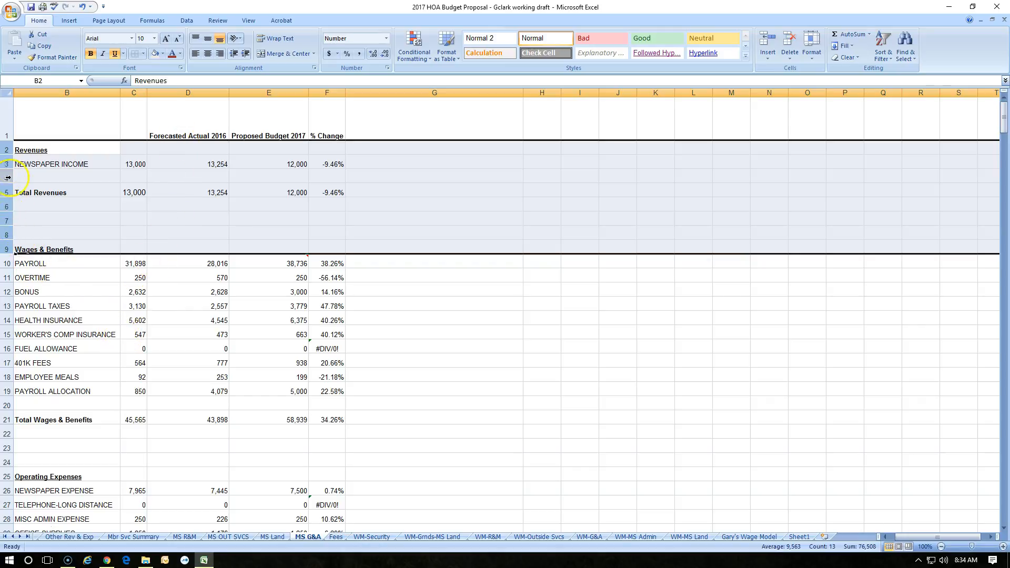
{"action": "double_click", "coordinate": [12, 141]}
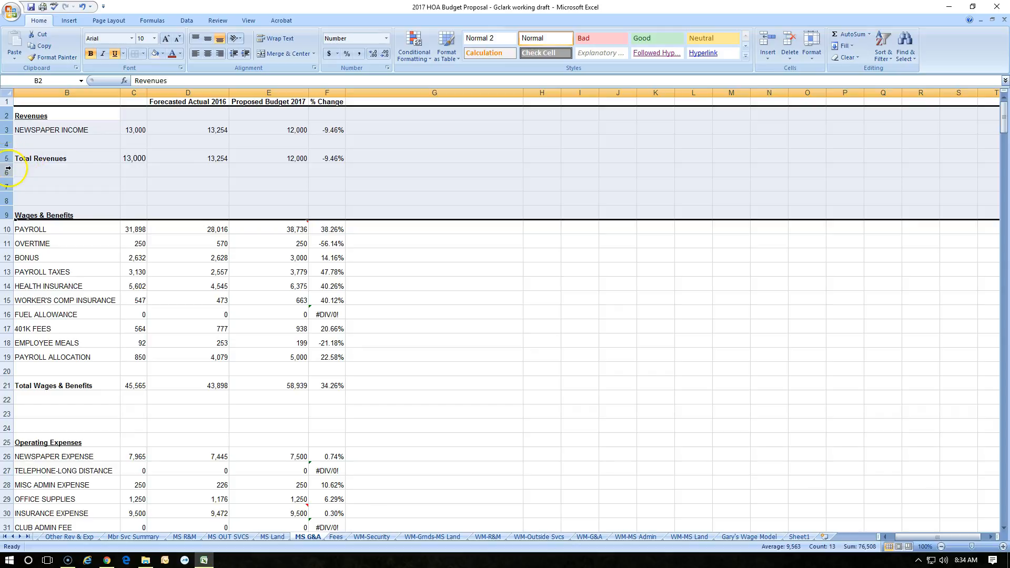
- Resize the heights of rows 2 through 9 together, making them taller and then shorter
{"action": "left_click_drag", "start_coordinate": [9, 162], "coordinate": [9, 179]}
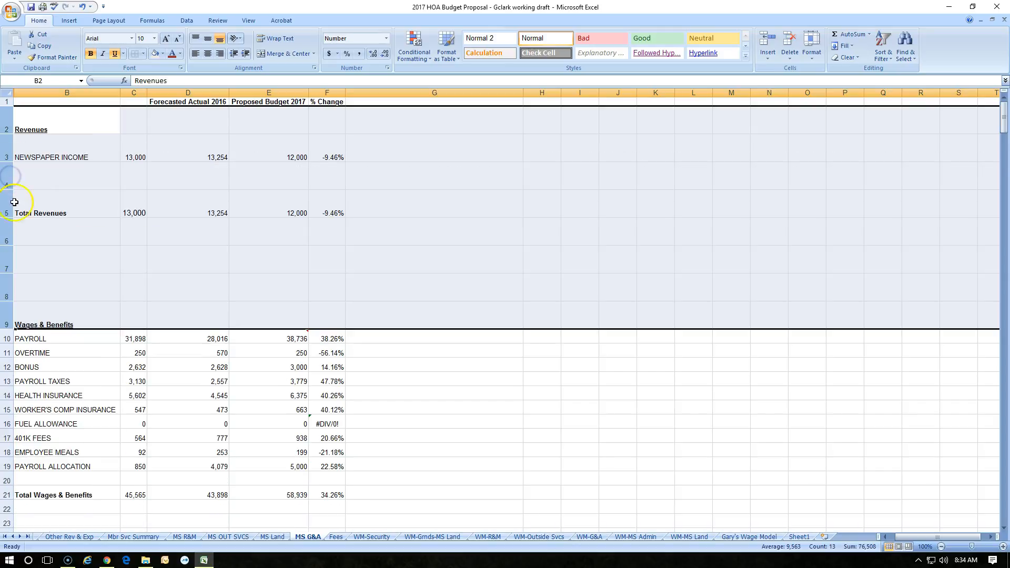
{"action": "left_click_drag", "start_coordinate": [9, 218], "coordinate": [10, 200]}
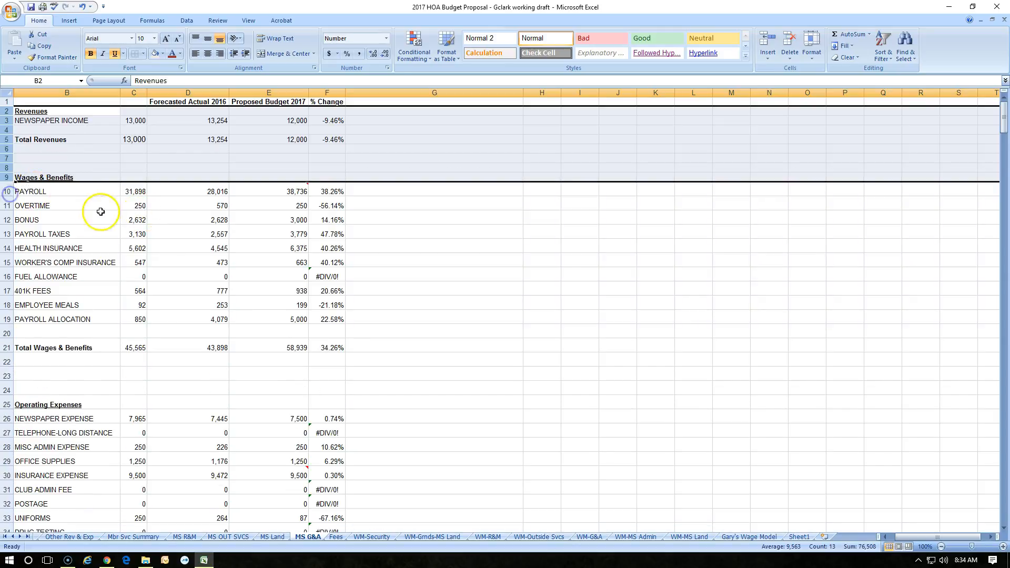
{"action": "left_click_drag", "start_coordinate": [7, 135], "coordinate": [7, 134]}
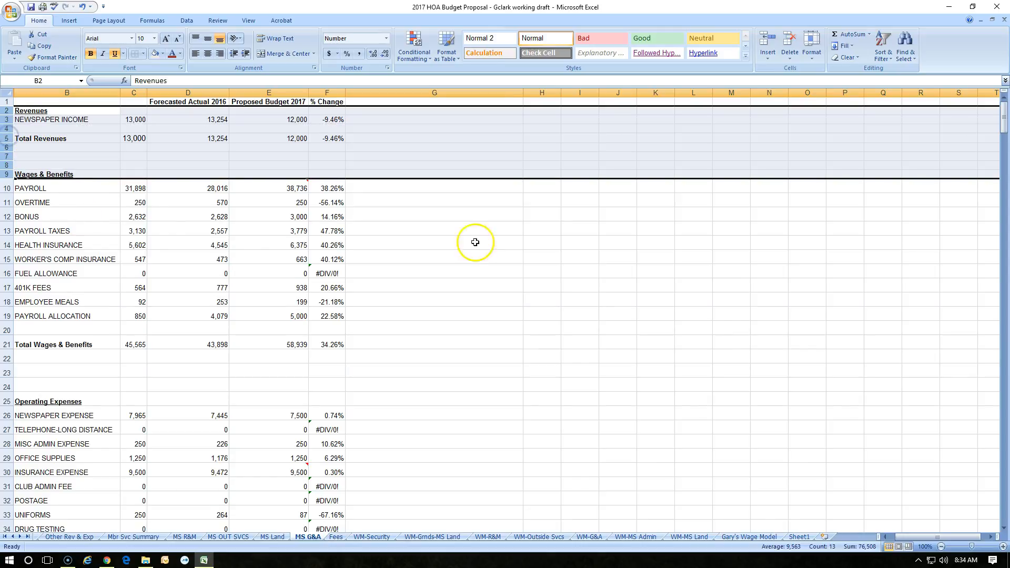
{"action": "left_click", "coordinate": [542, 243]}
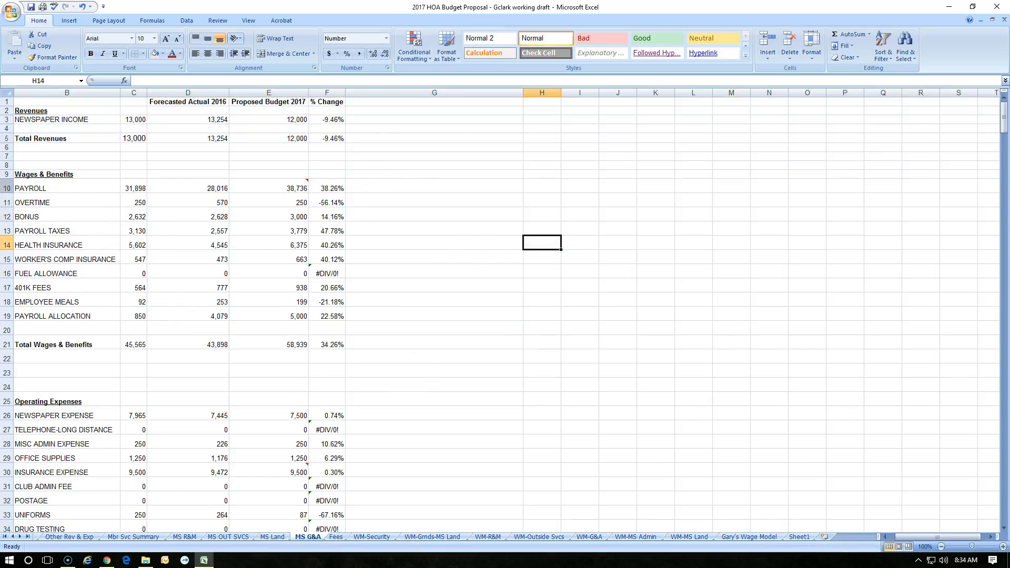
- Resize row 10, then select rows 9 through 19 and set their heights together to 14.25
{"action": "left_click_drag", "start_coordinate": [5, 192], "coordinate": [4, 187]}
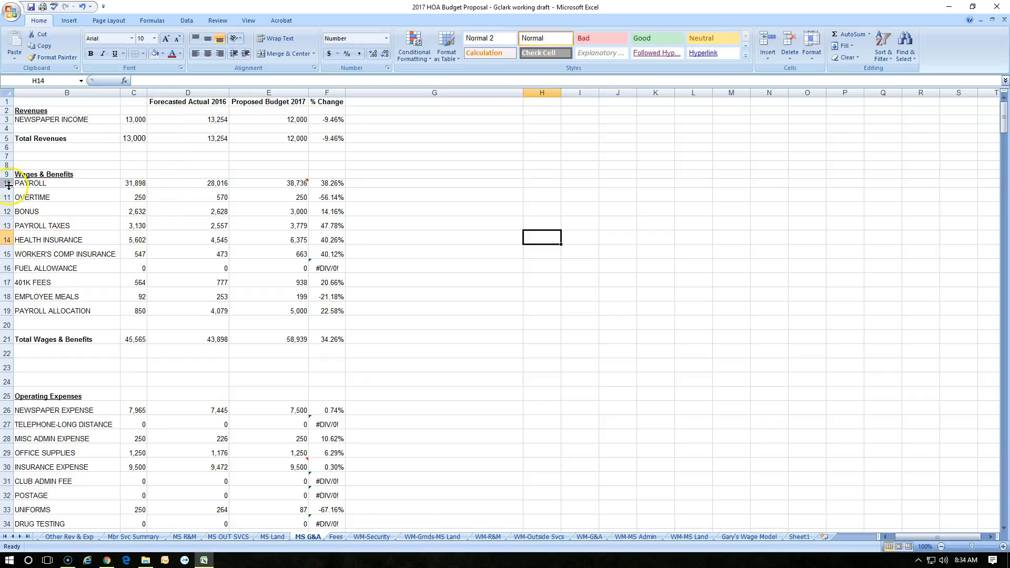
{"action": "left_click_drag", "start_coordinate": [8, 175], "coordinate": [5, 303]}
{"action": "double_click", "coordinate": [6, 301]}
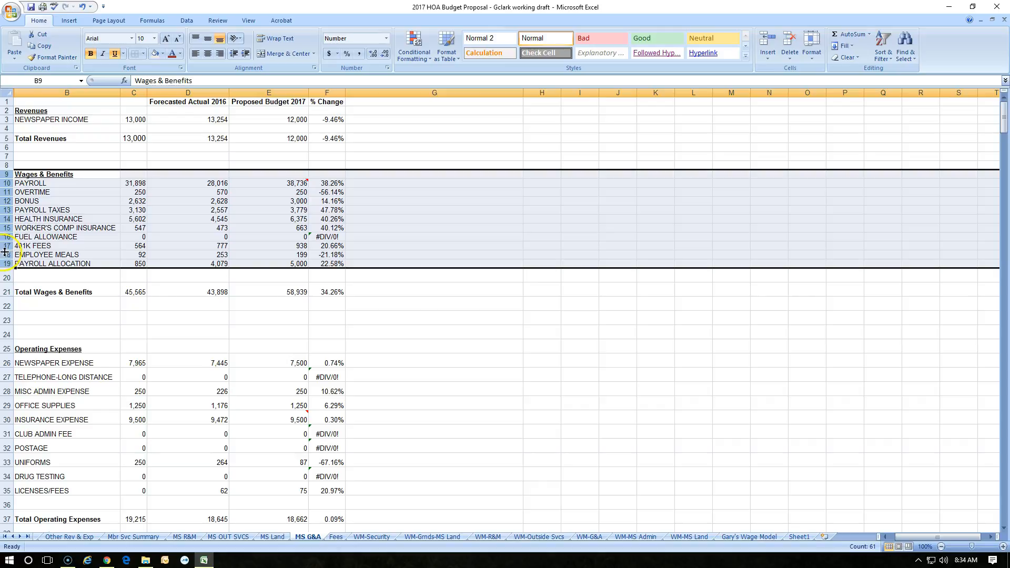
{"action": "left_click_drag", "start_coordinate": [7, 254], "coordinate": [4, 252]}
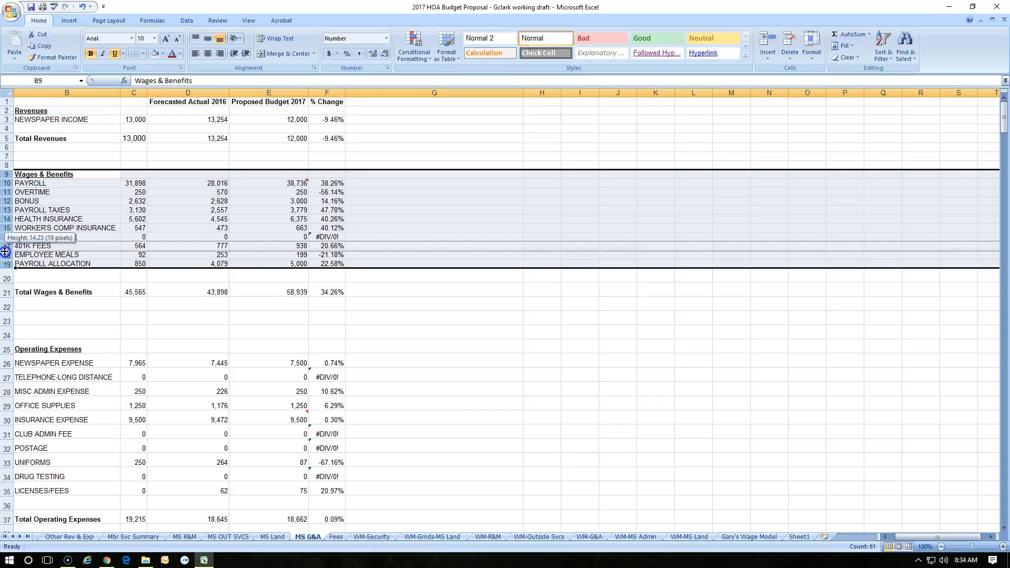
{"action": "left_click_drag", "start_coordinate": [5, 251], "coordinate": [4, 252]}
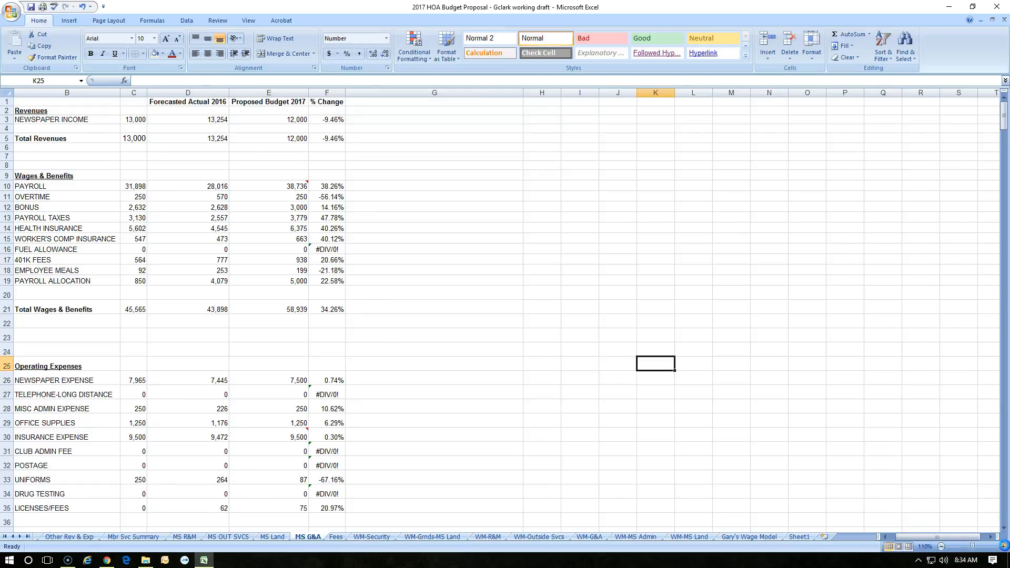
- Zoom the sheet in step by step to 160%, then reduce the zoom slightly with the slider
{"action": "left_click", "coordinate": [1003, 547]}
{"action": "left_click", "coordinate": [1003, 547]}
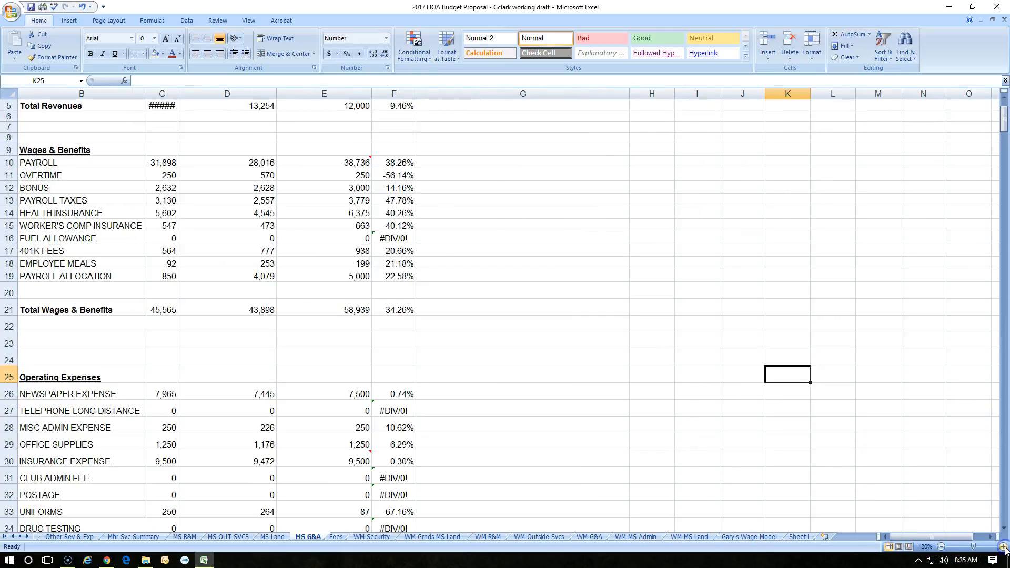
{"action": "left_click", "coordinate": [1003, 547]}
{"action": "left_click", "coordinate": [1003, 547]}
{"action": "left_click", "coordinate": [1003, 547]}
{"action": "left_click", "coordinate": [1003, 547]}
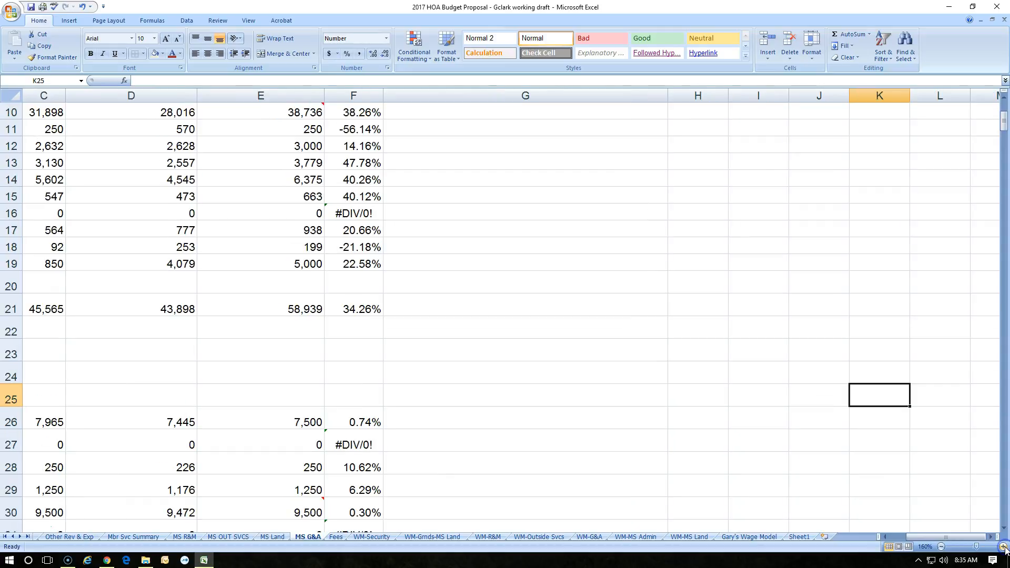
{"action": "left_click_drag", "start_coordinate": [951, 537], "coordinate": [927, 542]}
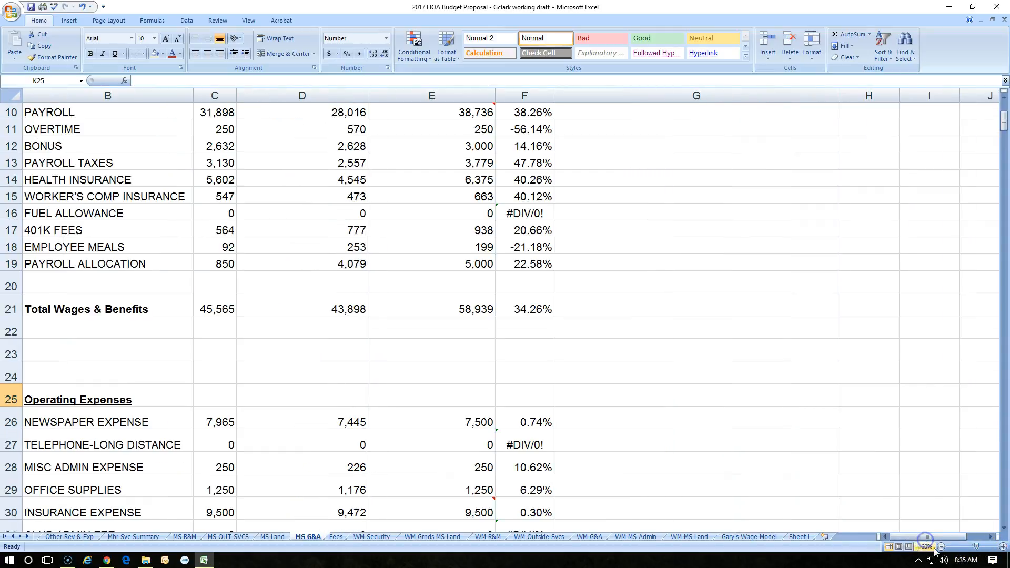
- Zoom the sheet out to 70%, then zoom back in to 100%
{"action": "left_click", "coordinate": [941, 547]}
{"action": "left_click", "coordinate": [942, 547]}
{"action": "left_click", "coordinate": [942, 547]}
{"action": "left_click", "coordinate": [941, 547]}
{"action": "left_click", "coordinate": [941, 547]}
{"action": "left_click", "coordinate": [941, 547]}
{"action": "left_click", "coordinate": [941, 547]}
{"action": "left_click", "coordinate": [942, 547]}
{"action": "left_click", "coordinate": [942, 547]}
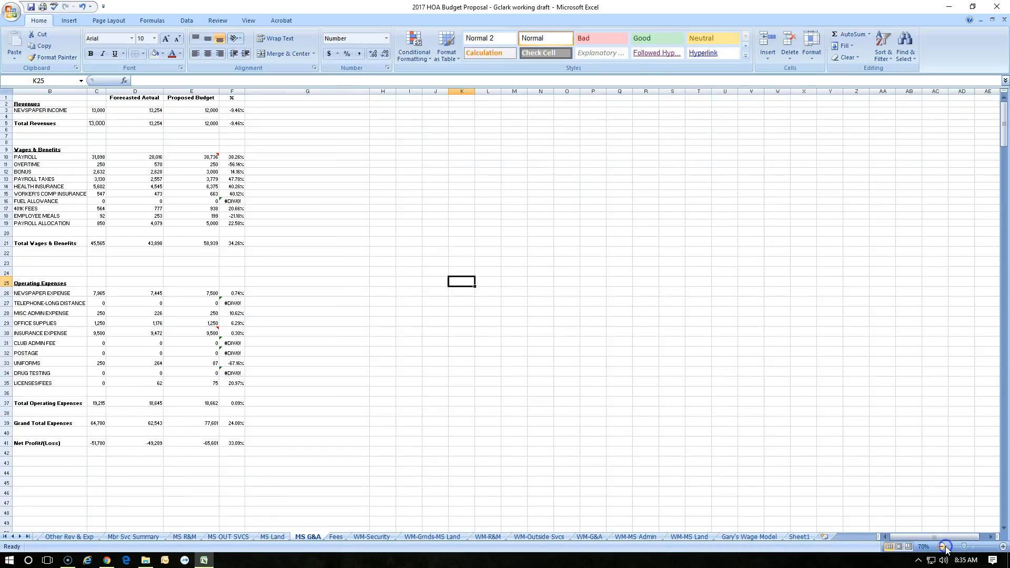
{"action": "left_click", "coordinate": [1003, 547]}
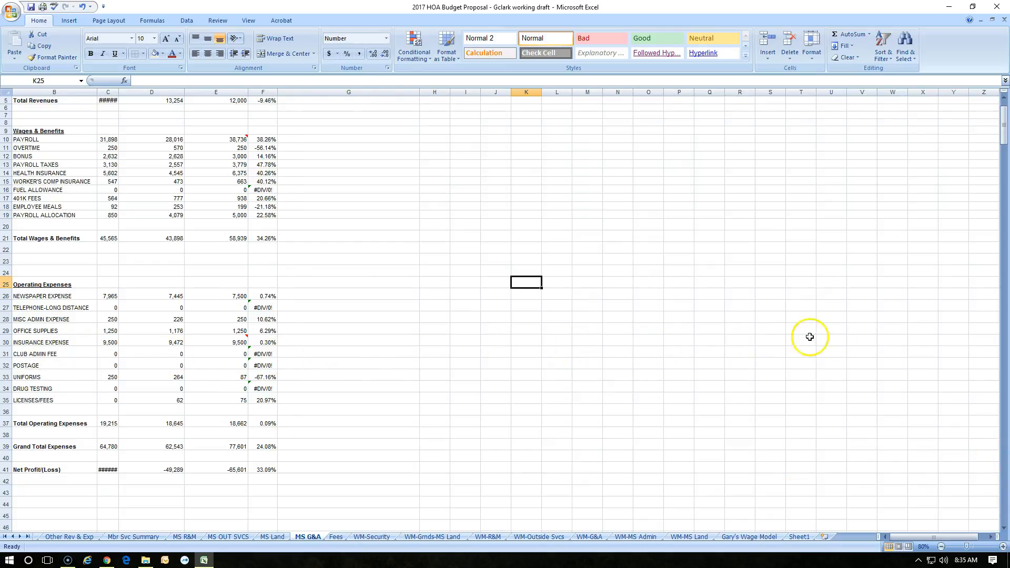
{"action": "left_click", "coordinate": [1003, 548]}
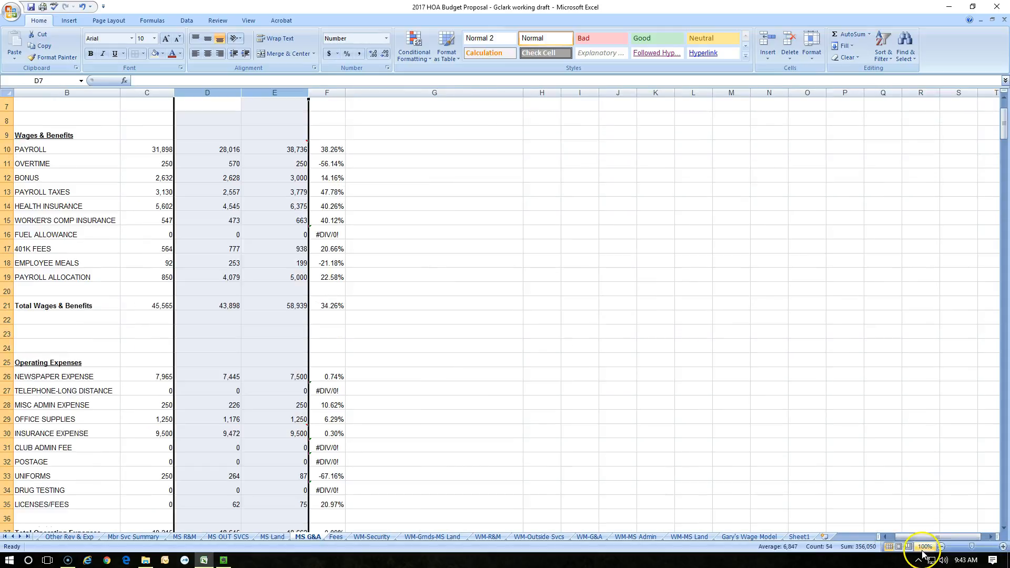
{"action": "left_click", "coordinate": [915, 552]}
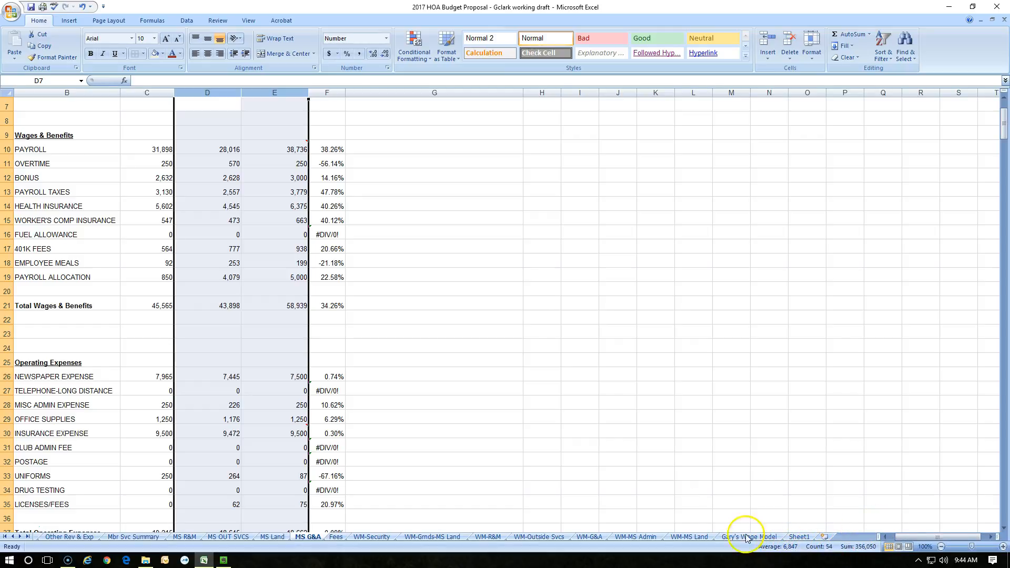
- Select different blocks of the wage figures in columns C through E to compare ranges
{"action": "left_click_drag", "start_coordinate": [149, 150], "coordinate": [273, 290]}
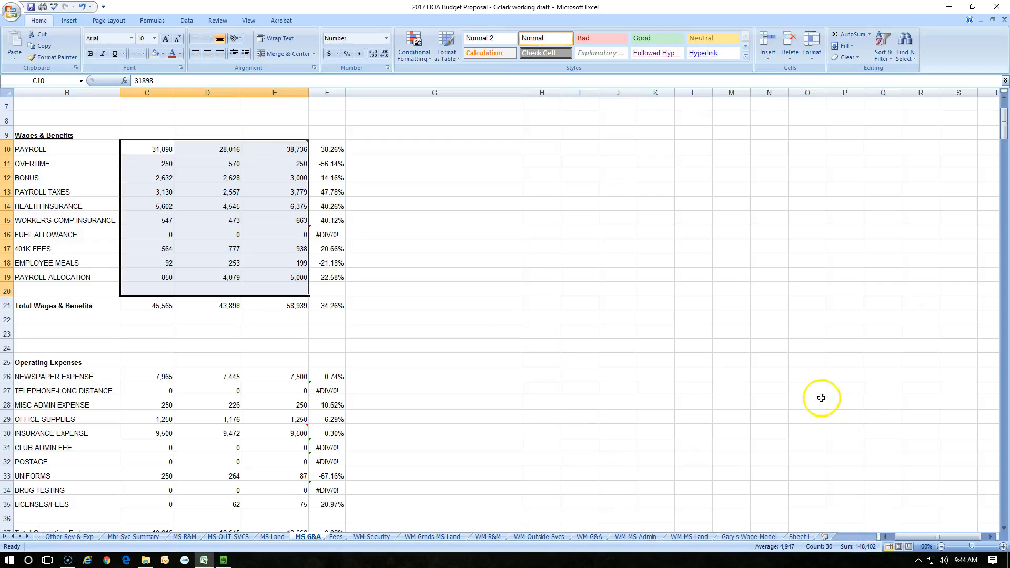
{"action": "left_click", "coordinate": [150, 174]}
{"action": "left_click_drag", "start_coordinate": [149, 153], "coordinate": [288, 158]}
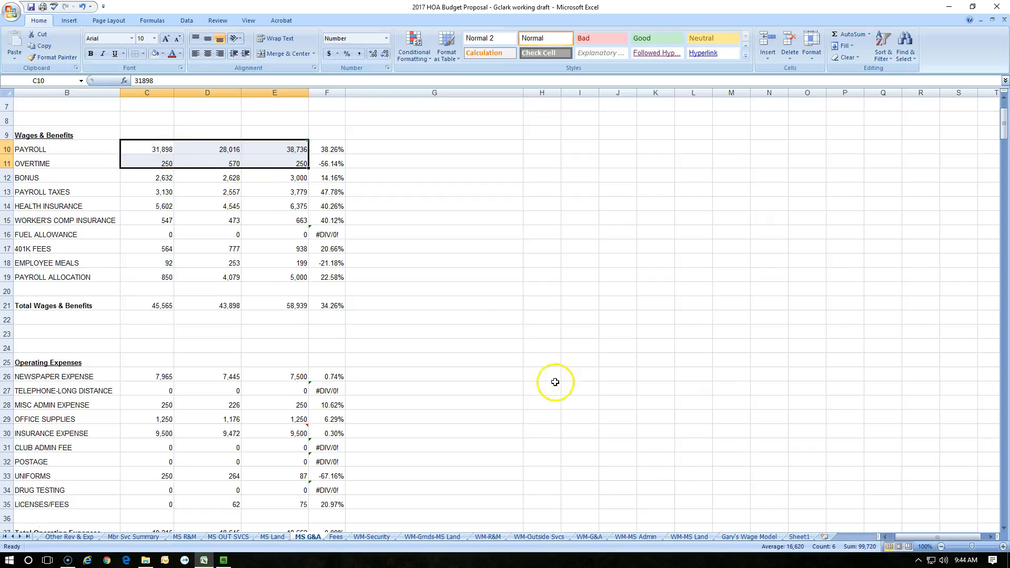
{"action": "left_click_drag", "start_coordinate": [179, 221], "coordinate": [288, 232]}
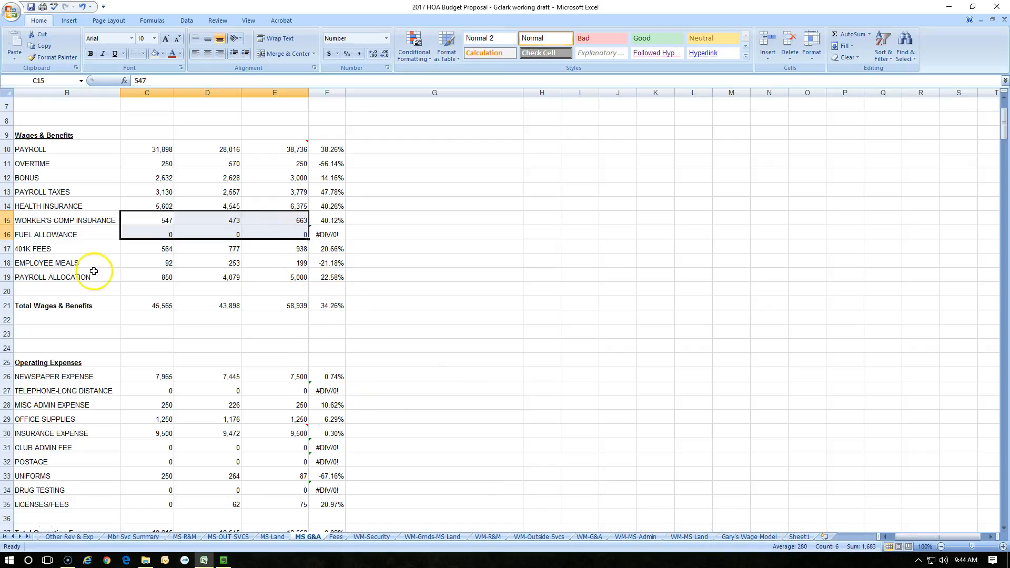
{"action": "left_click_drag", "start_coordinate": [129, 220], "coordinate": [266, 220]}
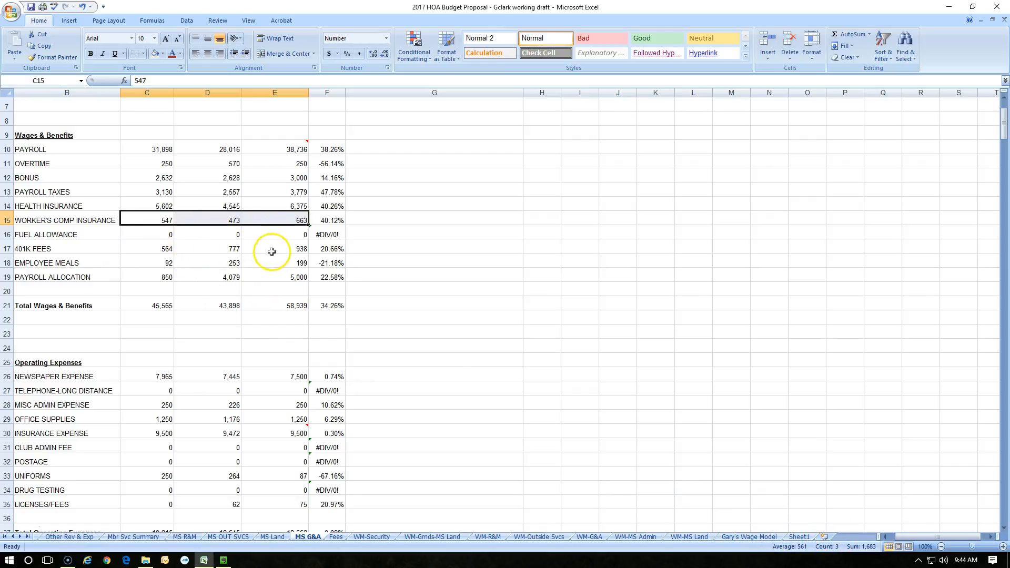
- Select the whole block of budget values from C3 down to E41, then pick cell G4
{"action": "scroll", "coordinate": [232, 169], "scroll_direction": "up", "scroll_amount": 3}
{"action": "left_click_drag", "start_coordinate": [158, 168], "coordinate": [293, 55]}
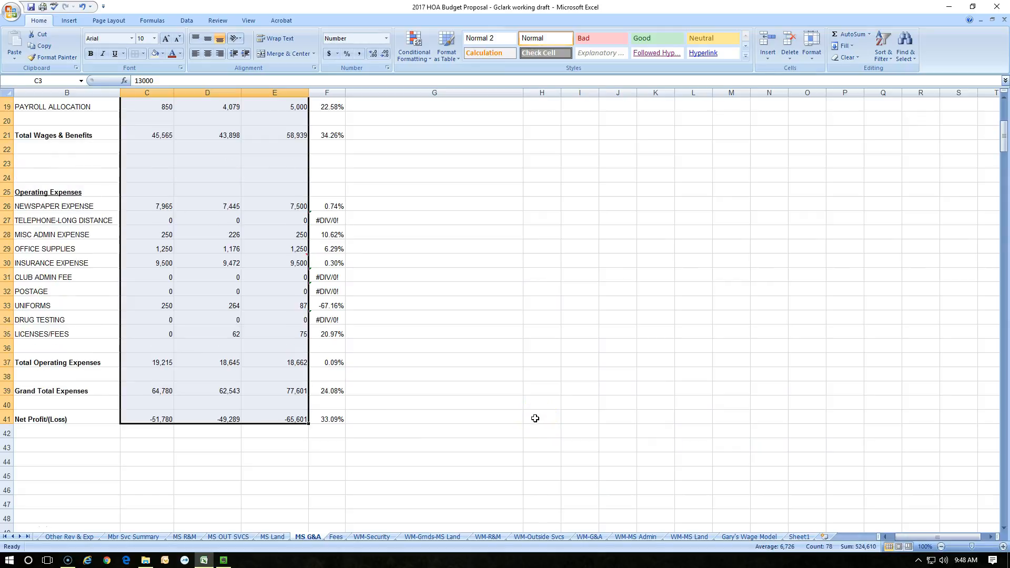
{"action": "scroll", "coordinate": [535, 418], "scroll_direction": "up", "scroll_amount": 6}
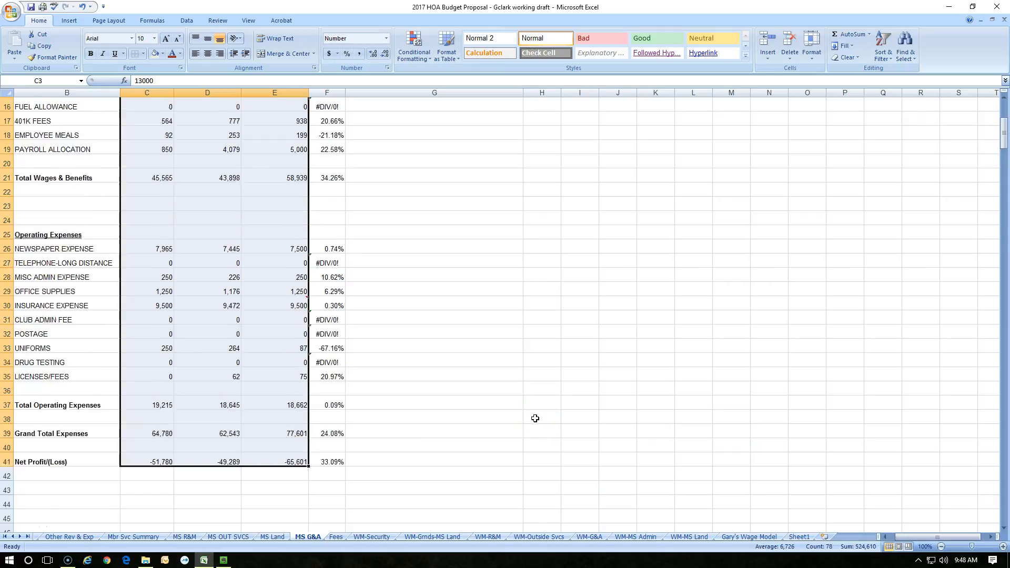
{"action": "left_click", "coordinate": [302, 165]}
{"action": "left_click_drag", "start_coordinate": [309, 169], "coordinate": [307, 284]}
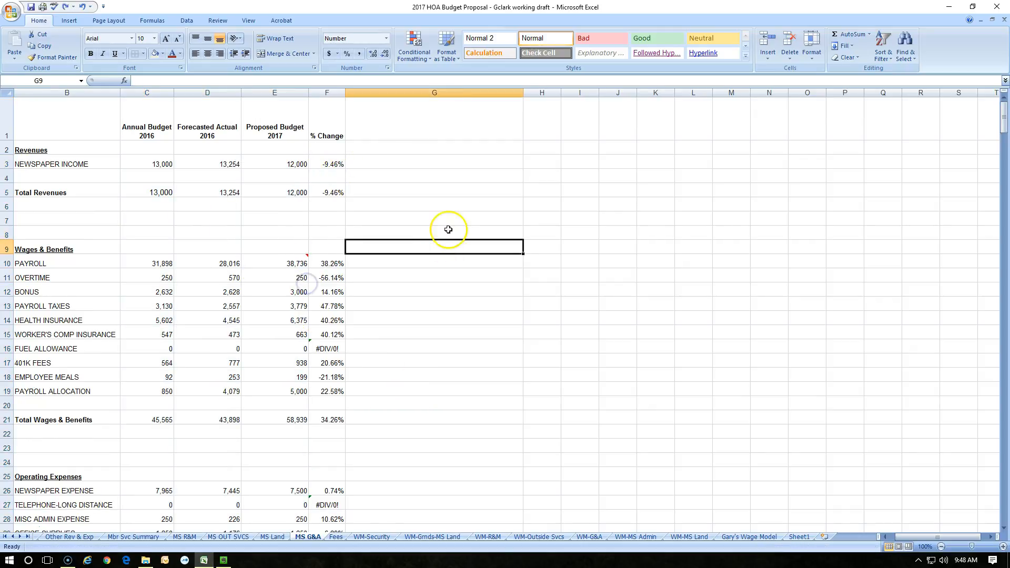
{"action": "left_click", "coordinate": [481, 162]}
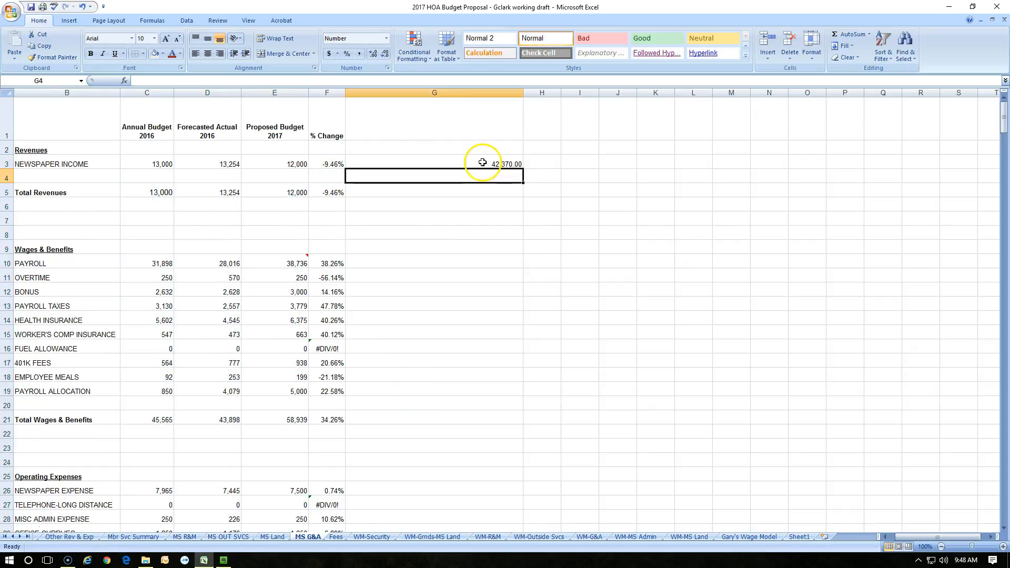
- Apply the Date number format to G3 and enter Ja into it
{"action": "left_click", "coordinate": [387, 41]}
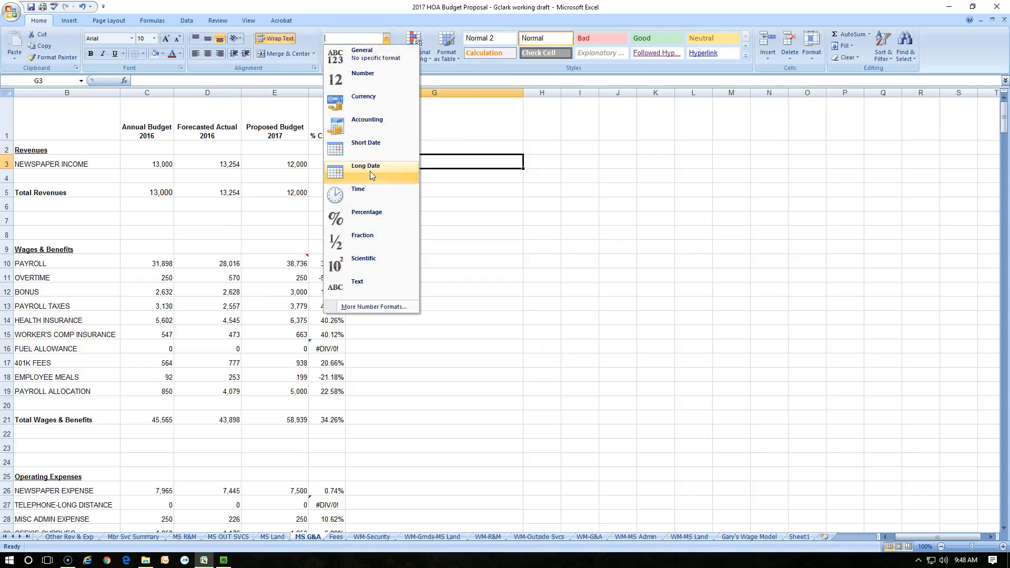
{"action": "left_click", "coordinate": [371, 156]}
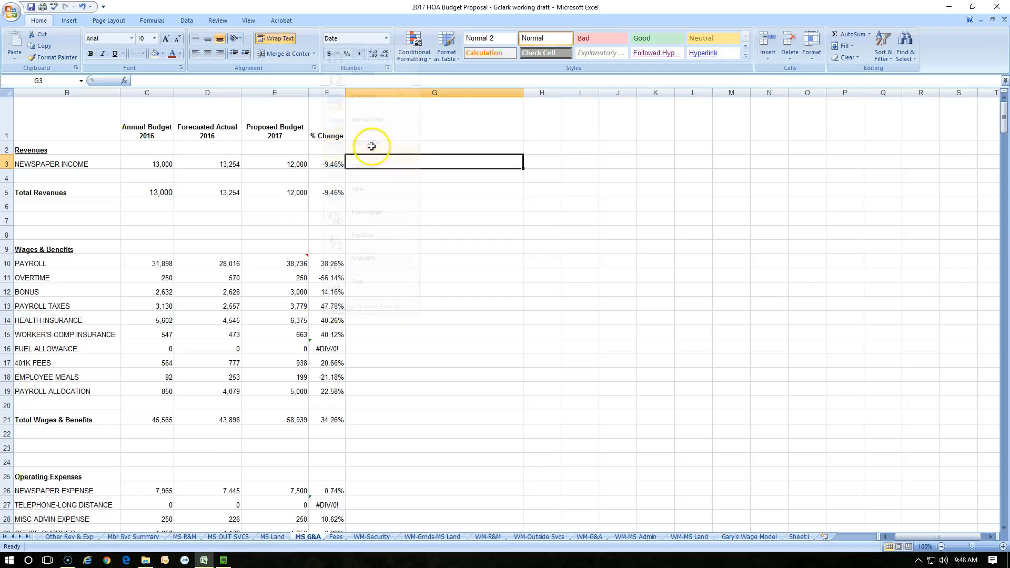
{"action": "type", "text": "Jan 1"}
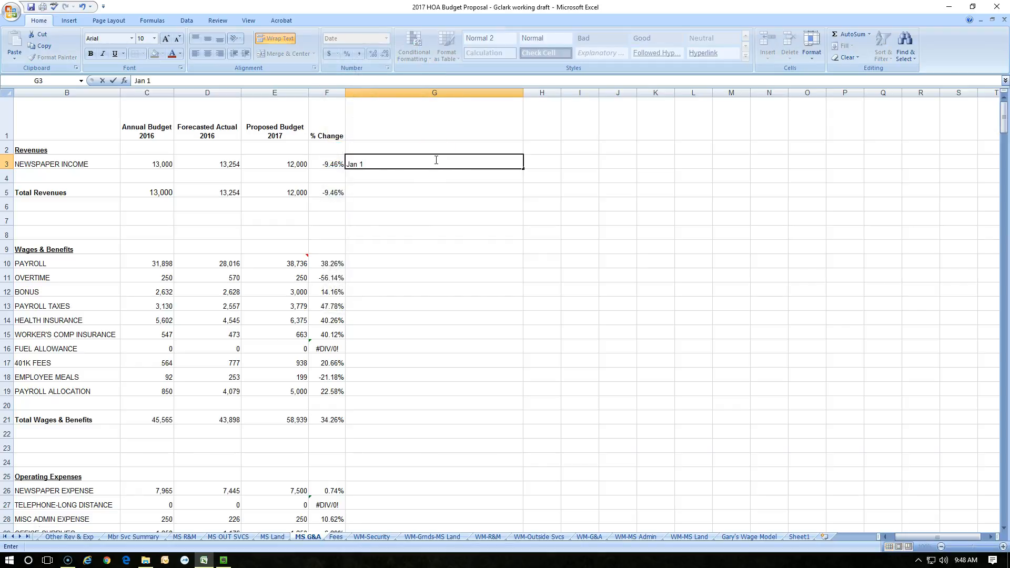
{"action": "key", "text": "Return"}
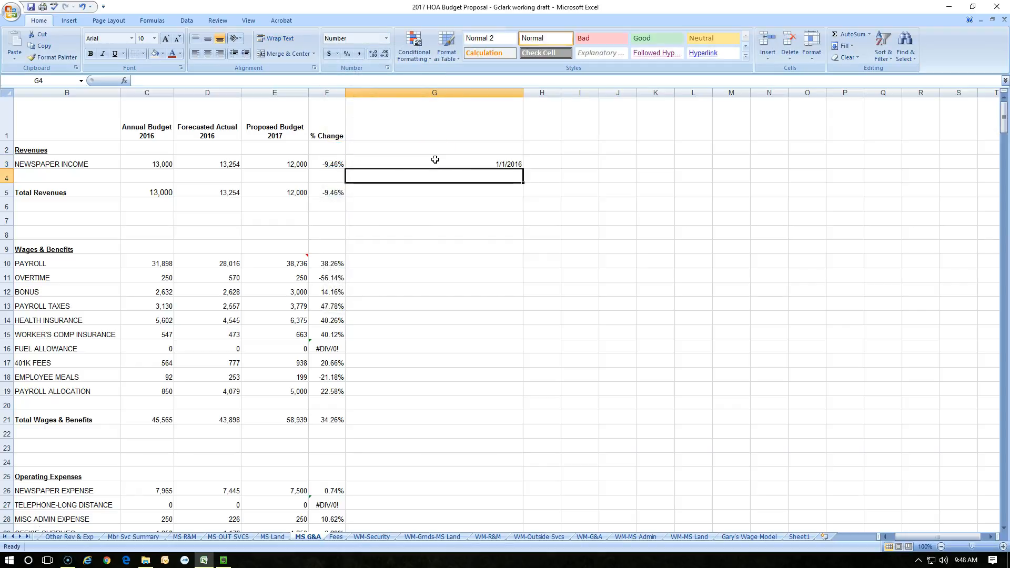
- Fill the date series from G3 down to G18, then delete the filled dates
{"action": "left_click", "coordinate": [435, 160]}
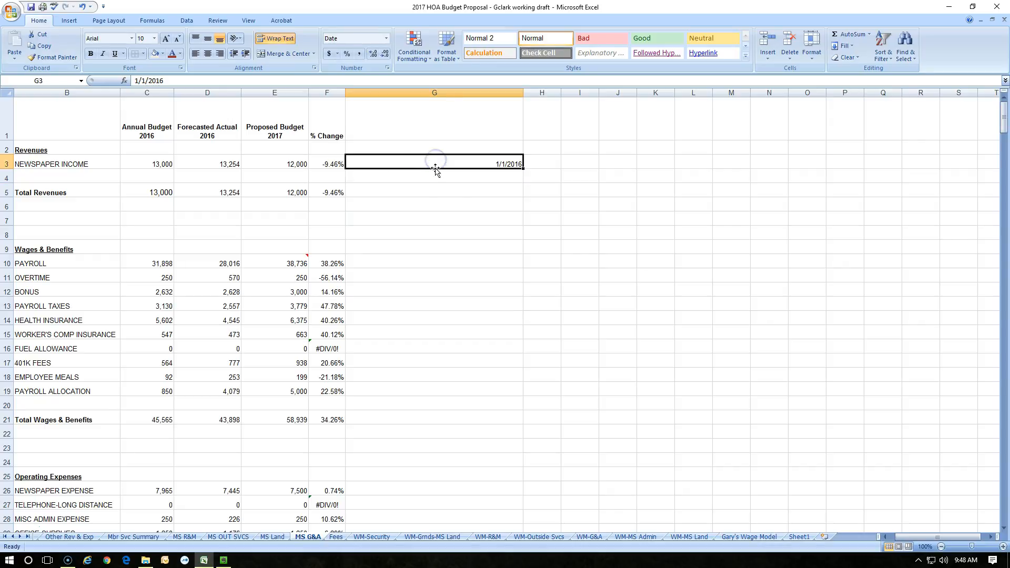
{"action": "left_click_drag", "start_coordinate": [525, 169], "coordinate": [526, 364]}
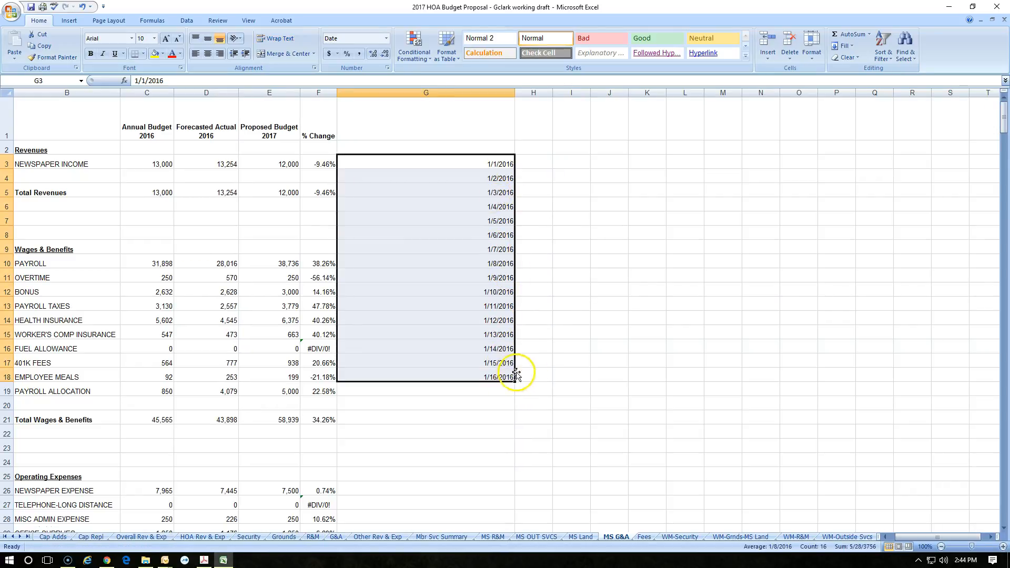
{"action": "key", "text": "Delete"}
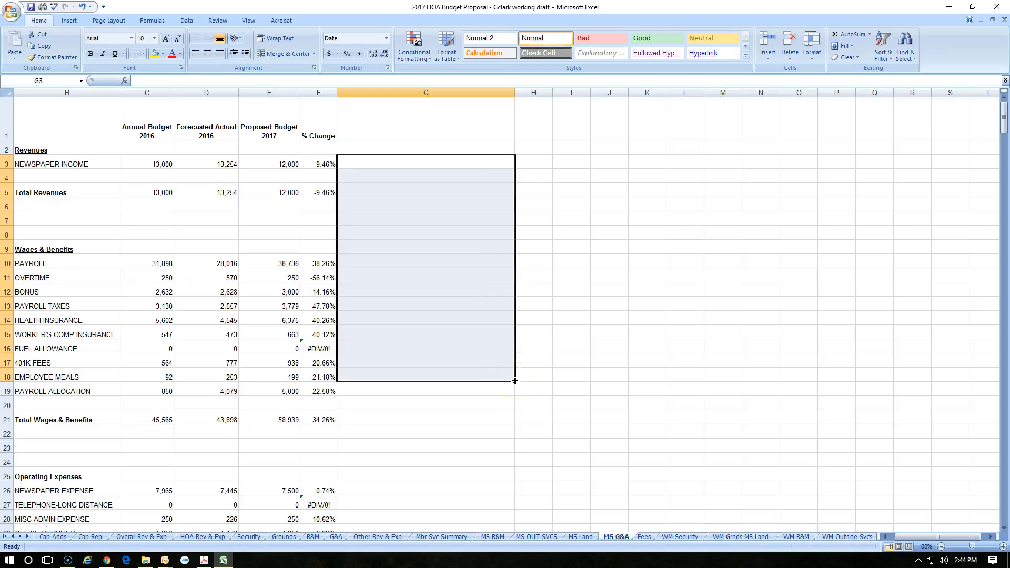
- Copy the Payroll through Payroll Allocation figures in C10:D19
{"action": "left_click_drag", "start_coordinate": [161, 268], "coordinate": [220, 388]}
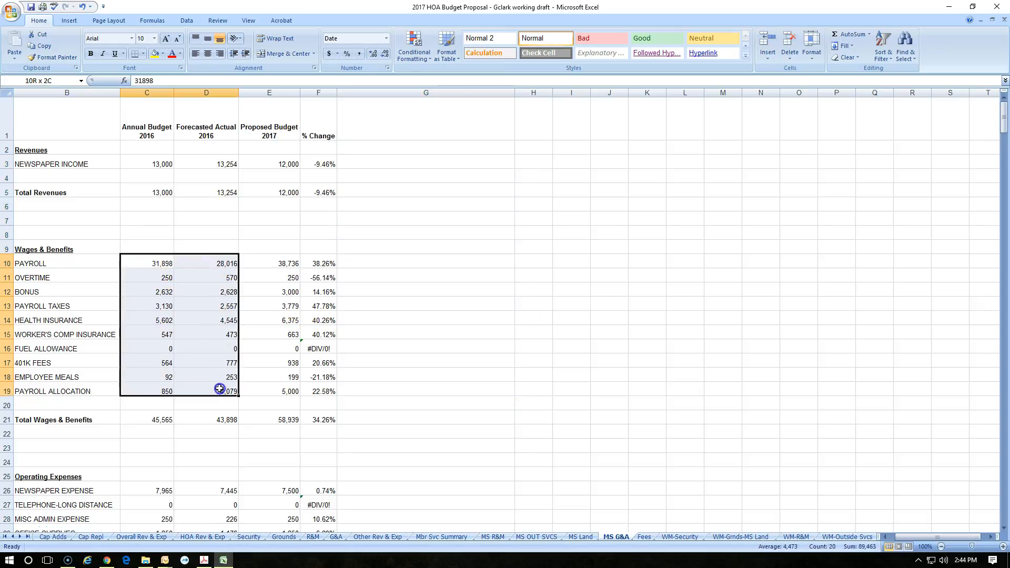
{"action": "right_click", "coordinate": [212, 353]}
{"action": "left_click", "coordinate": [237, 366]}
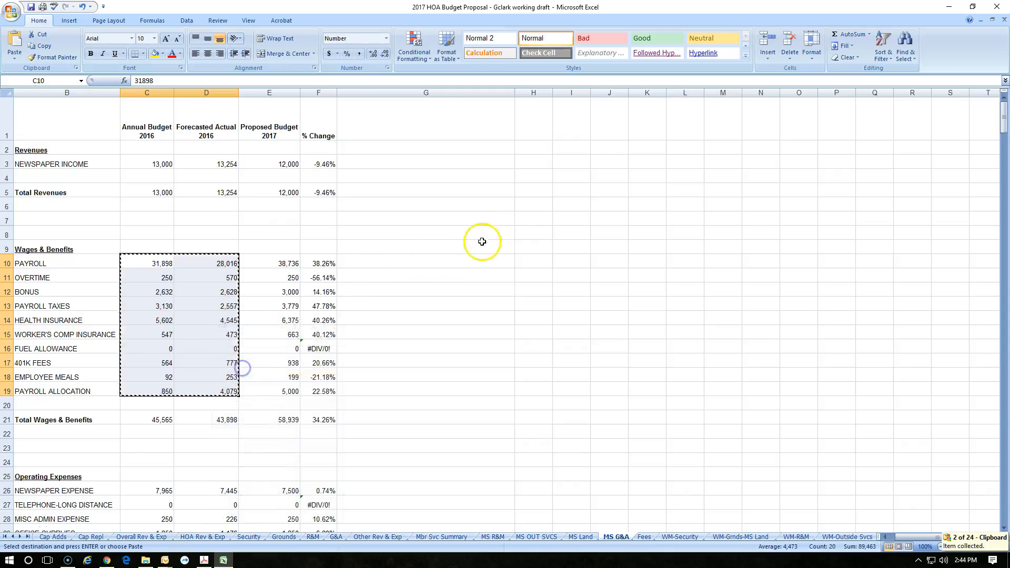
- Paste the copied Payroll through Payroll Allocation figures starting at cell H6
{"action": "left_click", "coordinate": [525, 207]}
{"action": "right_click", "coordinate": [525, 207]}
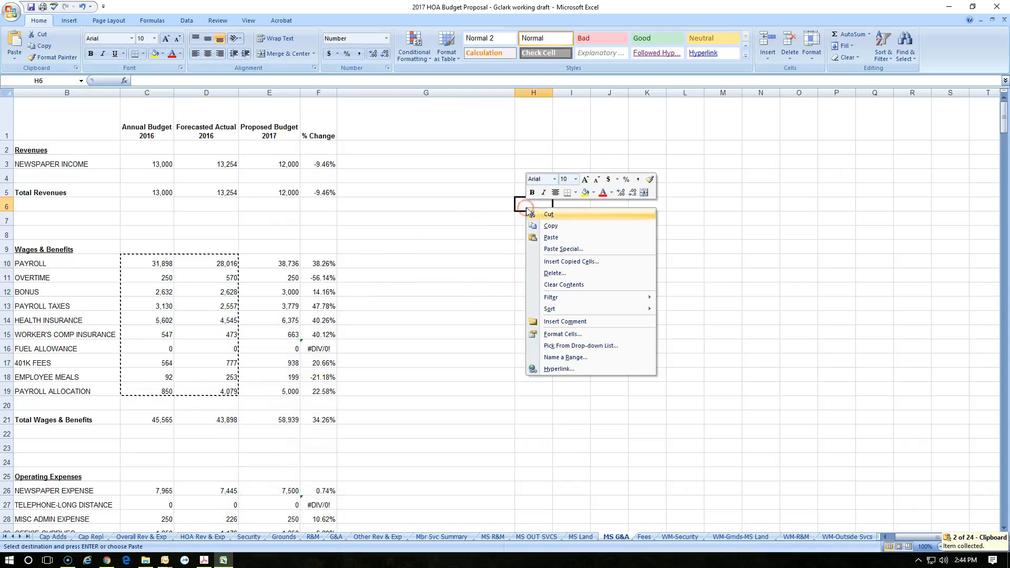
{"action": "left_click", "coordinate": [549, 236]}
- Enter a SUM formula in K6 that adds H6 through J6
{"action": "left_click", "coordinate": [636, 203]}
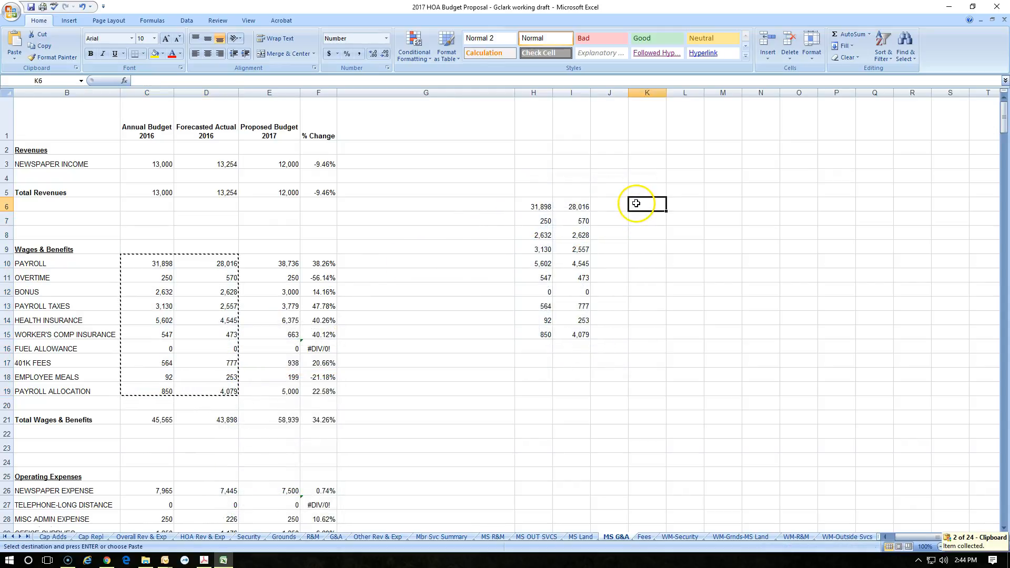
{"action": "type", "text": "=sum("}
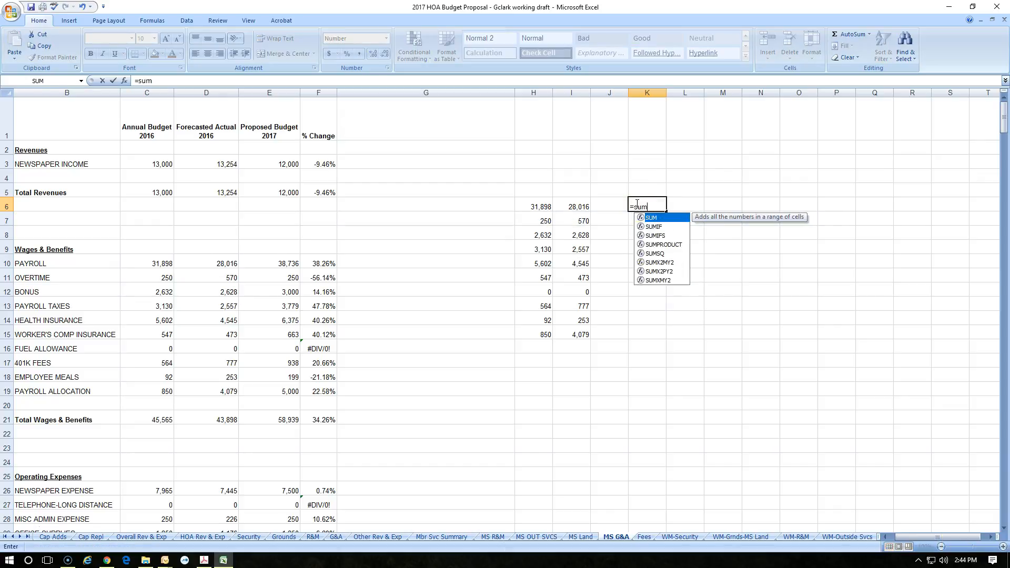
{"action": "left_click_drag", "start_coordinate": [607, 204], "coordinate": [534, 196]}
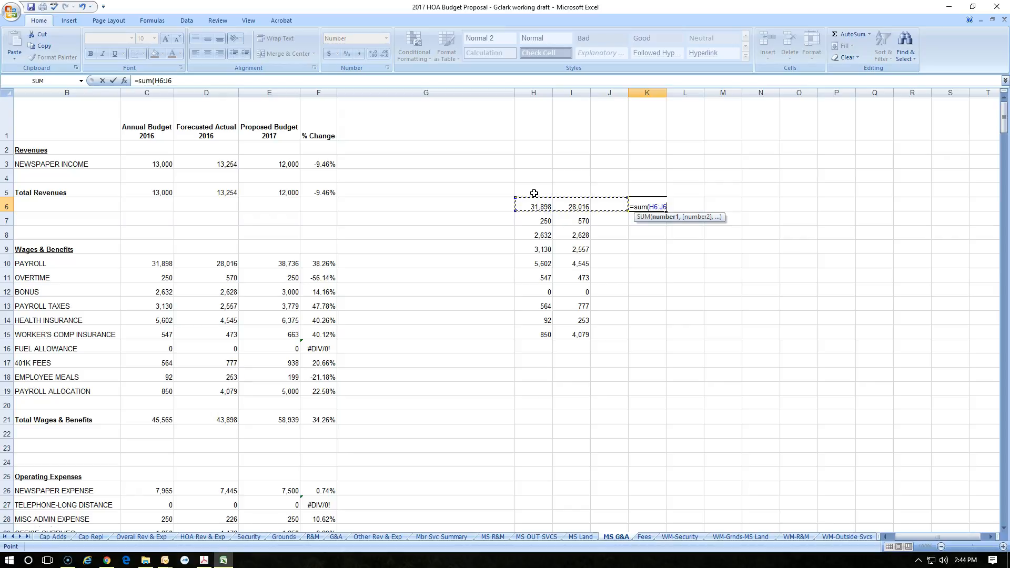
{"action": "key", "text": "Return"}
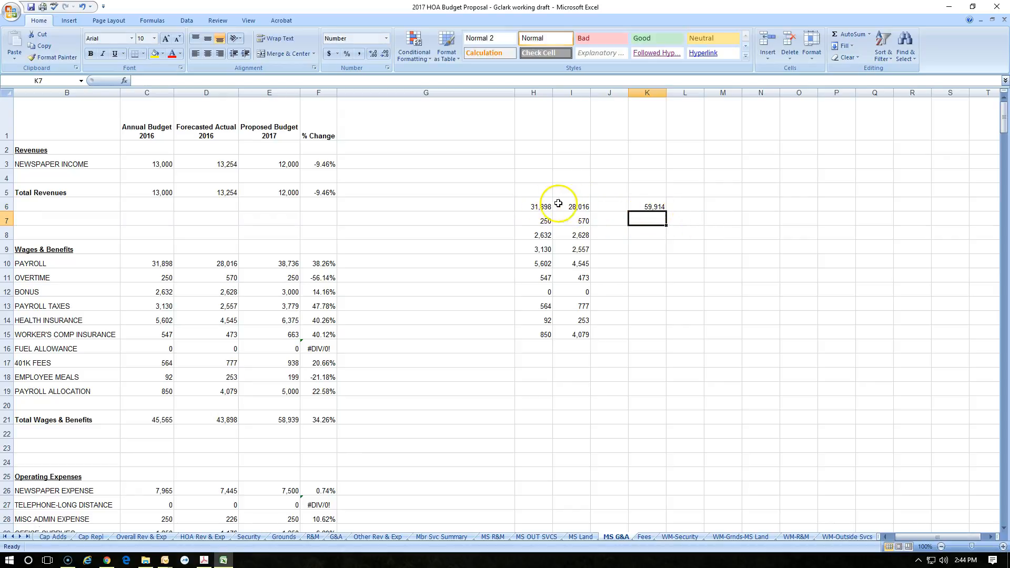
- Fill the K6 sum formula down through K15
{"action": "left_click", "coordinate": [654, 207]}
{"action": "left_click", "coordinate": [654, 222]}
{"action": "left_click", "coordinate": [653, 234]}
{"action": "left_click", "coordinate": [650, 248]}
{"action": "left_click", "coordinate": [648, 203]}
{"action": "left_click_drag", "start_coordinate": [666, 212], "coordinate": [665, 334]}
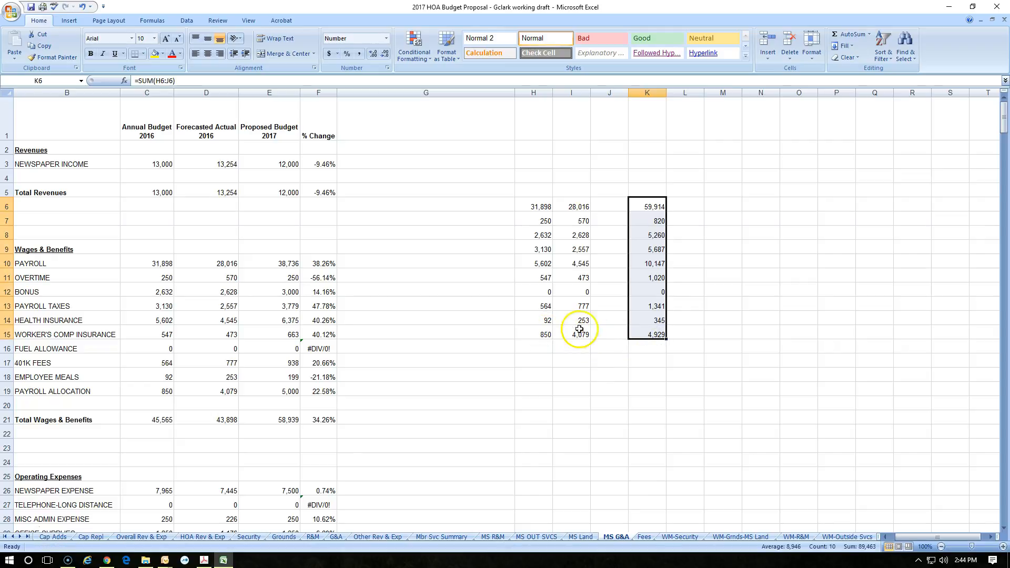